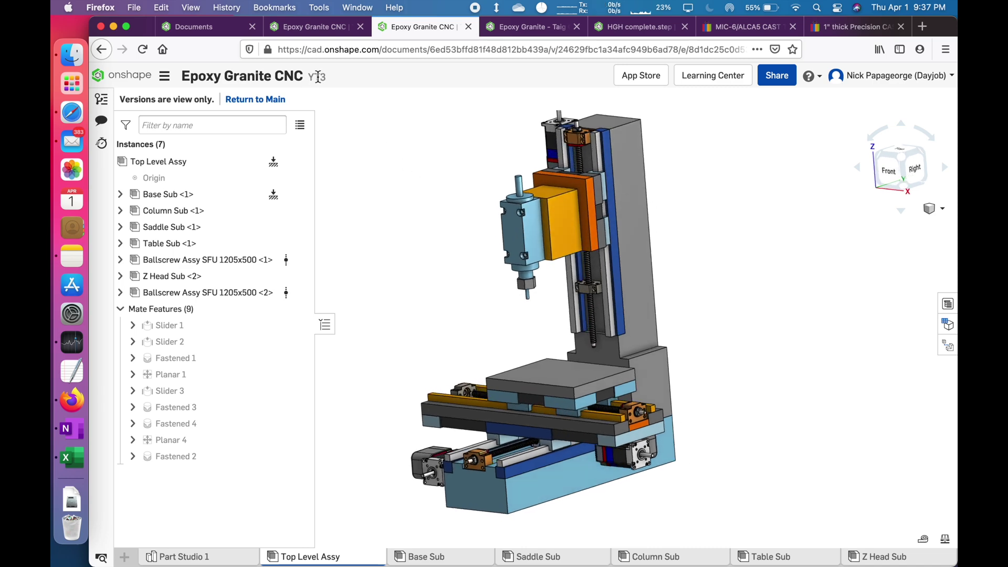
- Open the YT2 version of the Epoxy Granite CNC top-level assembly and examine the whole machine
{"action": "key", "text": "ctrl+shift+Tab"}
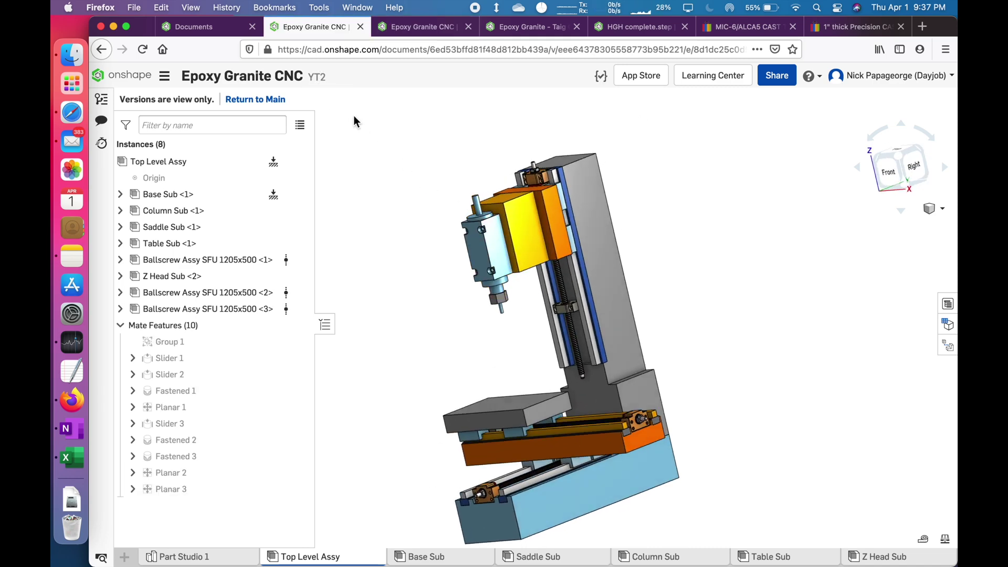
{"action": "scroll", "coordinate": [429, 160], "scroll_direction": "down", "scroll_amount": 2}
{"action": "right_click_drag", "start_coordinate": [428, 160], "coordinate": [462, 192]}
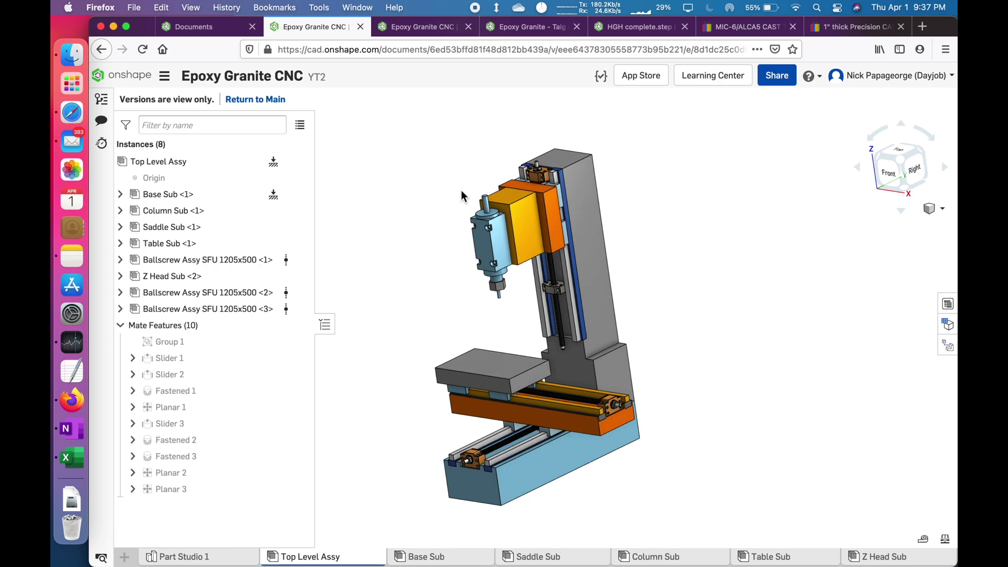
- Switch back to the YT3 version, examine it from the side and front, and slide the saddle along the base rails
{"action": "left_click", "coordinate": [427, 28]}
{"action": "right_click_drag", "start_coordinate": [536, 309], "coordinate": [546, 452]}
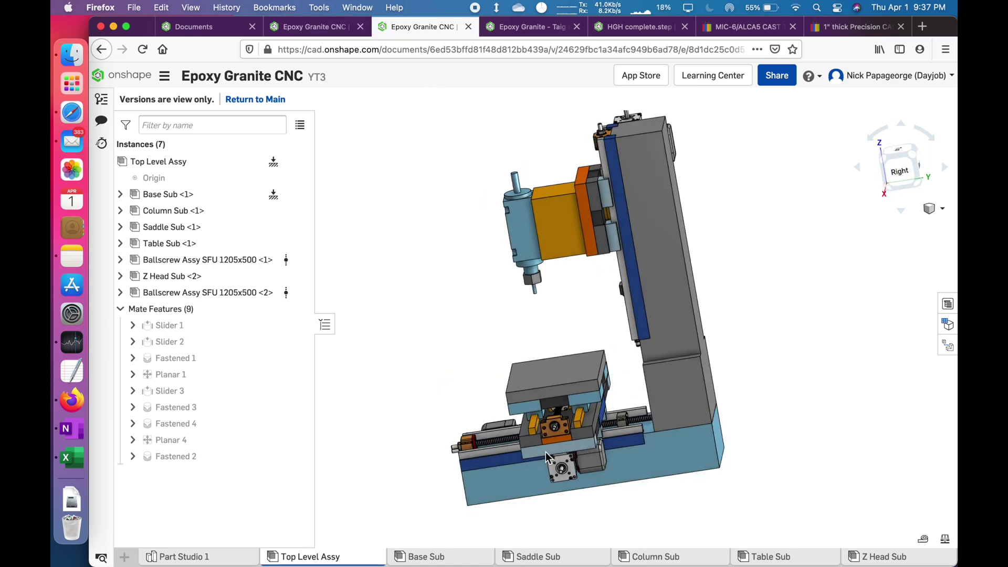
{"action": "left_click_drag", "start_coordinate": [546, 446], "coordinate": [573, 374]}
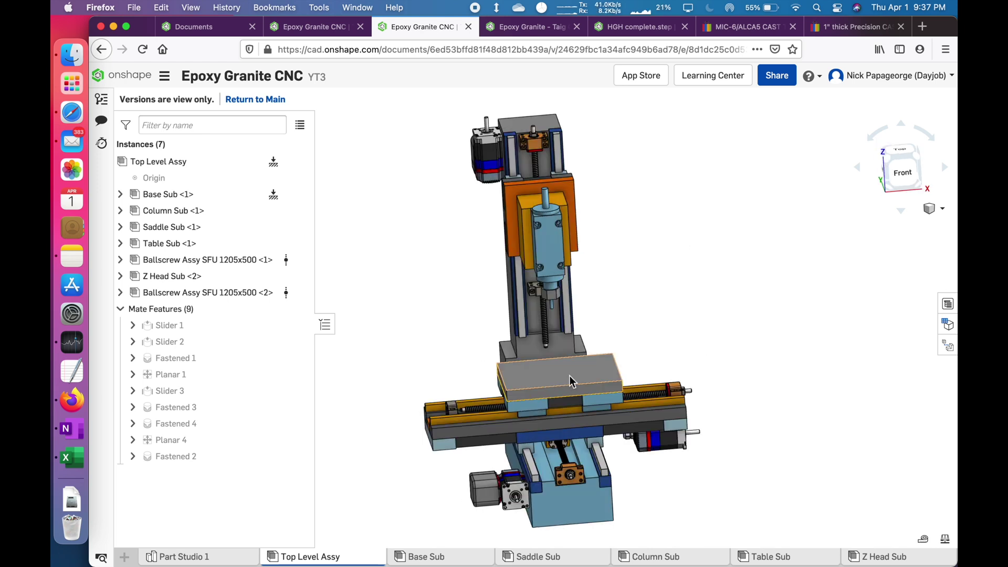
{"action": "left_click_drag", "start_coordinate": [569, 376], "coordinate": [543, 384]}
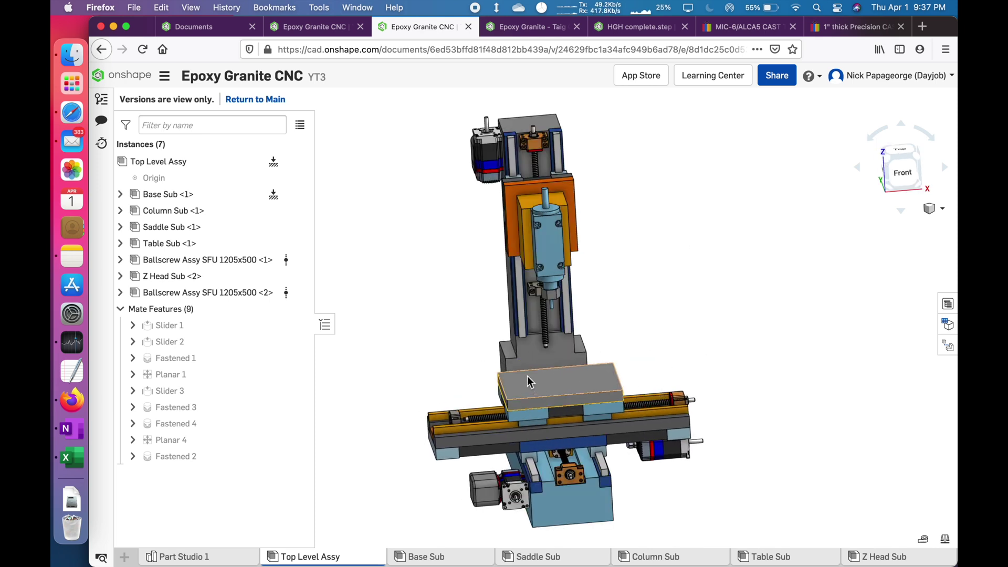
{"action": "key", "text": "shift+7"}
- Check the YT3 axis motion by pulling on the Z head and sliding the saddle toward the front of the base
{"action": "left_click_drag", "start_coordinate": [580, 250], "coordinate": [580, 273]}
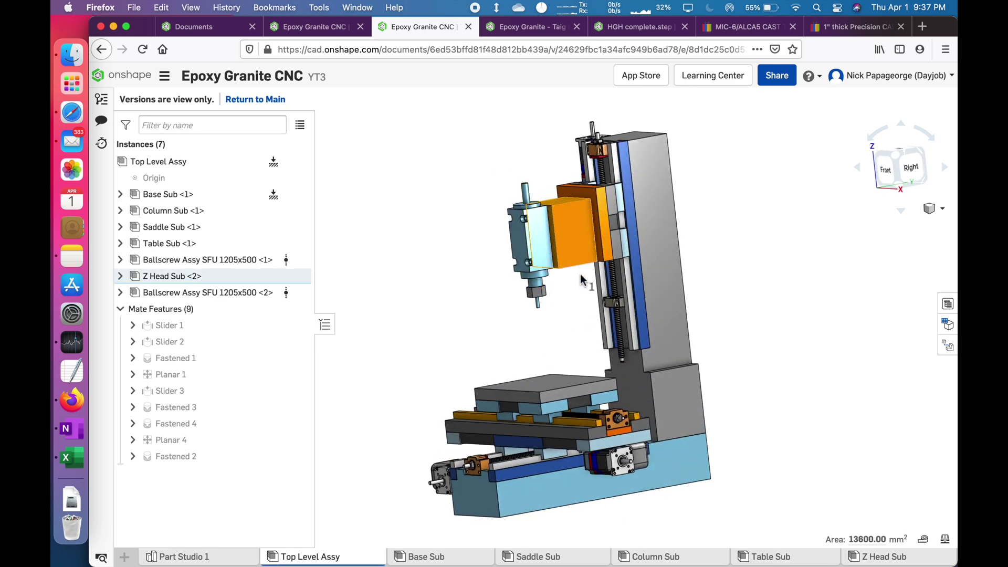
{"action": "left_click_drag", "start_coordinate": [580, 273], "coordinate": [580, 277]}
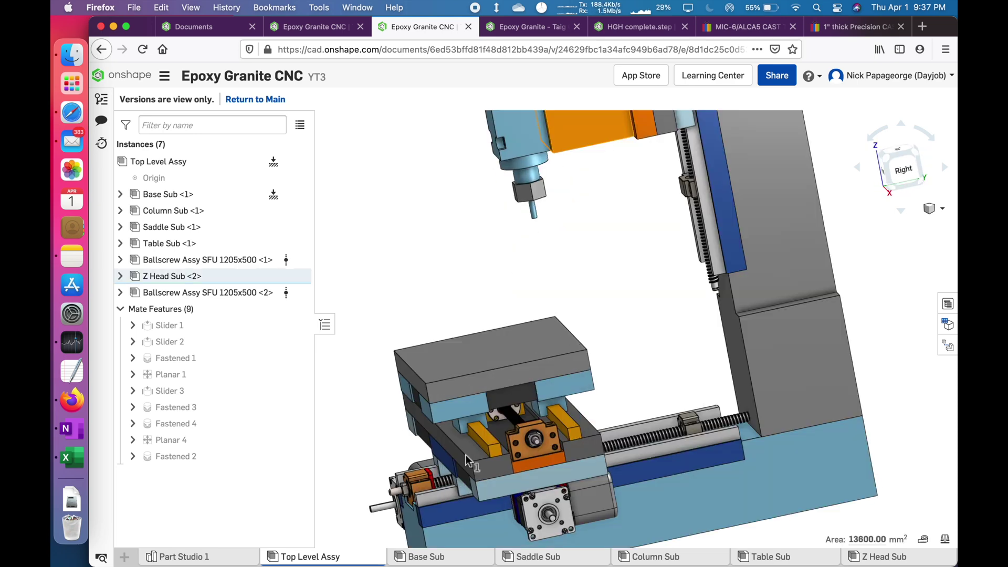
{"action": "left_click_drag", "start_coordinate": [465, 455], "coordinate": [446, 458]}
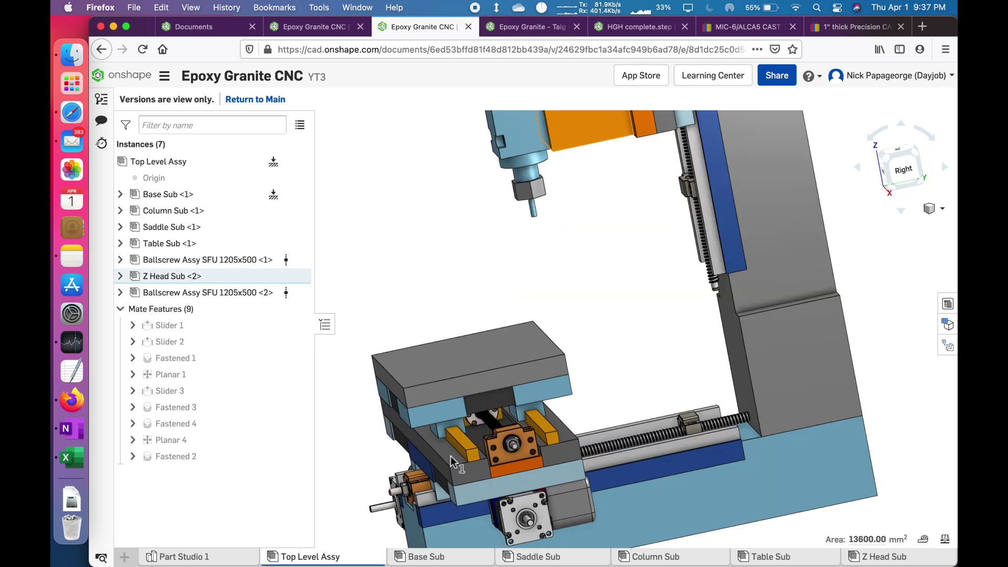
{"action": "scroll", "coordinate": [449, 464], "scroll_direction": "up", "scroll_amount": 3}
{"action": "left_click_drag", "start_coordinate": [434, 470], "coordinate": [452, 462]}
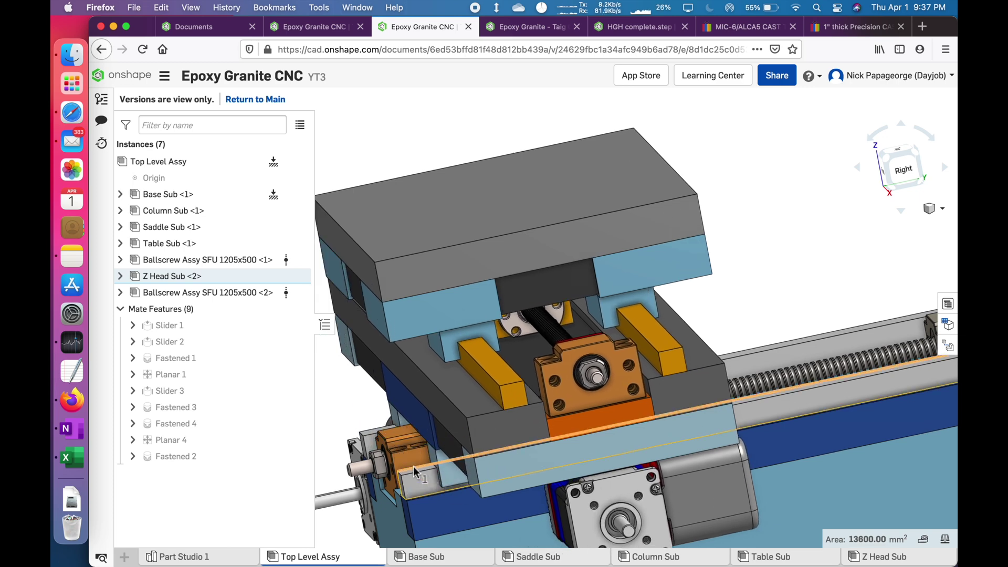
- Examine the YT3 saddle, base rails, Y ballscrew and stepper motors from the side, then the full machine from the front
{"action": "scroll", "coordinate": [408, 466], "scroll_direction": "down", "scroll_amount": 5}
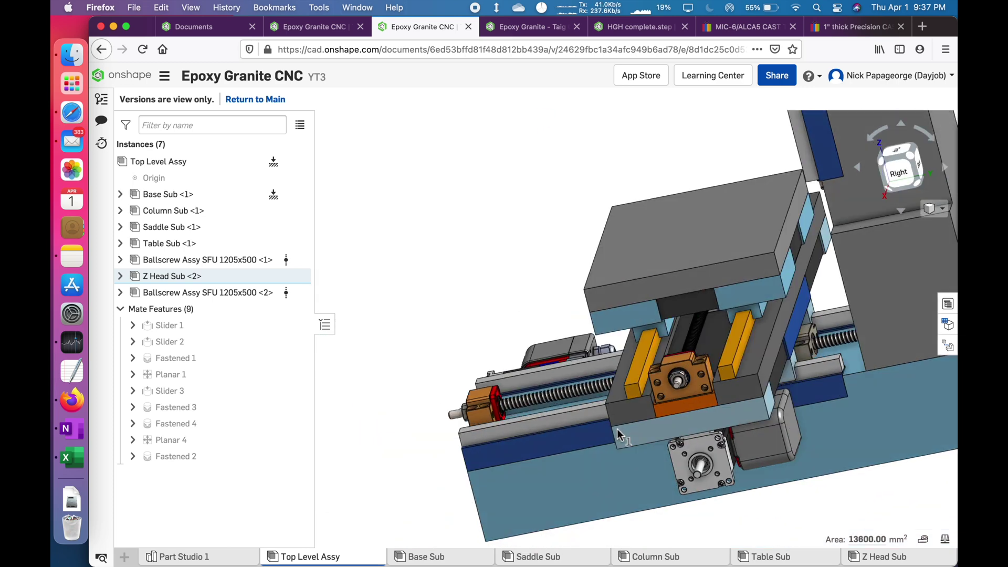
{"action": "right_click_drag", "start_coordinate": [616, 429], "coordinate": [756, 402]}
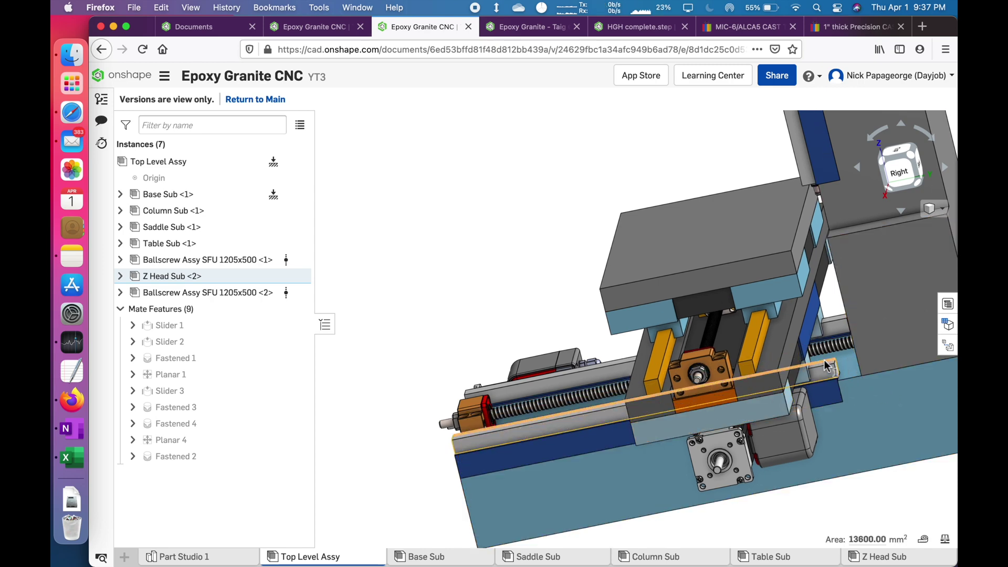
{"action": "right_click_drag", "start_coordinate": [837, 364], "coordinate": [746, 339]}
{"action": "key", "text": "shift+7"}
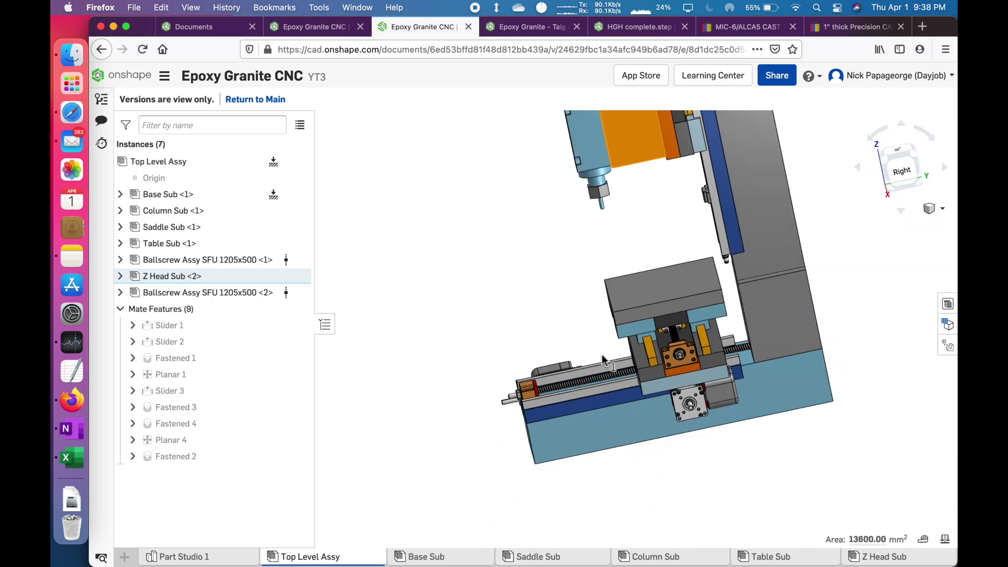
{"action": "right_click_drag", "start_coordinate": [575, 380], "coordinate": [611, 377]}
{"action": "scroll", "coordinate": [580, 408], "scroll_direction": "down", "scroll_amount": 3}
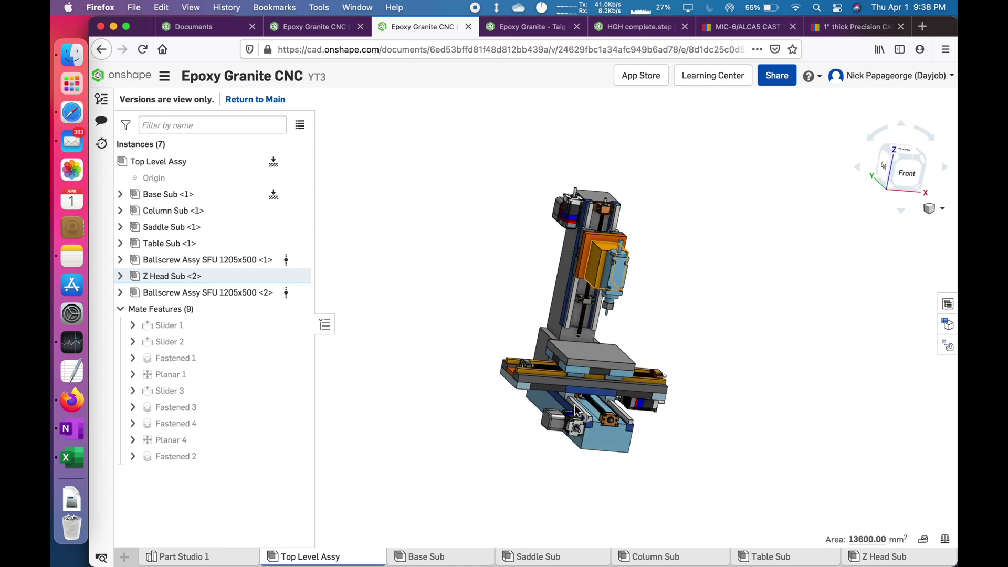
- Open the Epoxy Granite - Taig Compare assembly and compare the tables and front motors of the two mills
{"action": "left_click", "coordinate": [531, 27]}
{"action": "right_click_drag", "start_coordinate": [368, 250], "coordinate": [458, 255]}
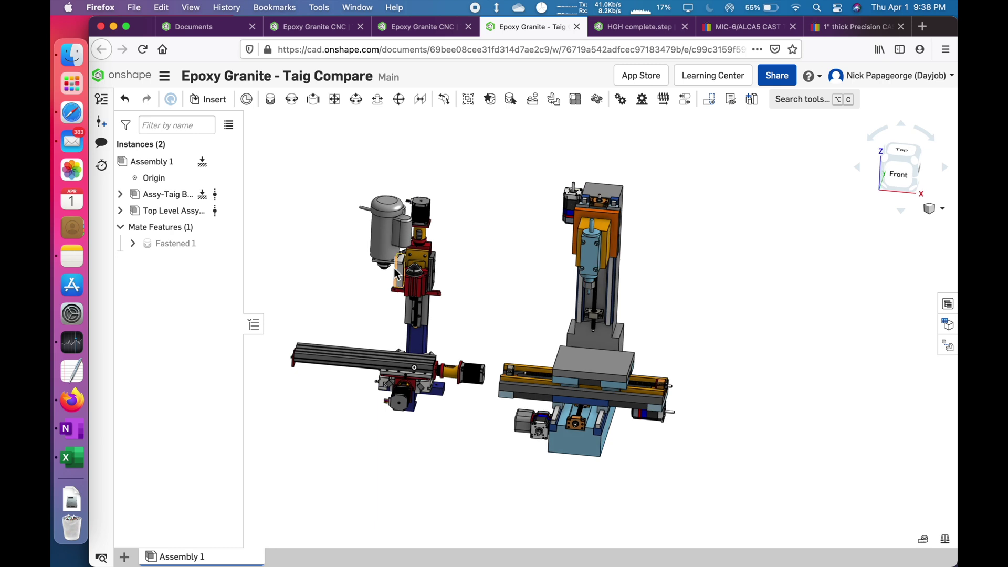
{"action": "right_click_drag", "start_coordinate": [592, 329], "coordinate": [514, 313]}
{"action": "right_click_drag", "start_coordinate": [515, 313], "coordinate": [491, 357]}
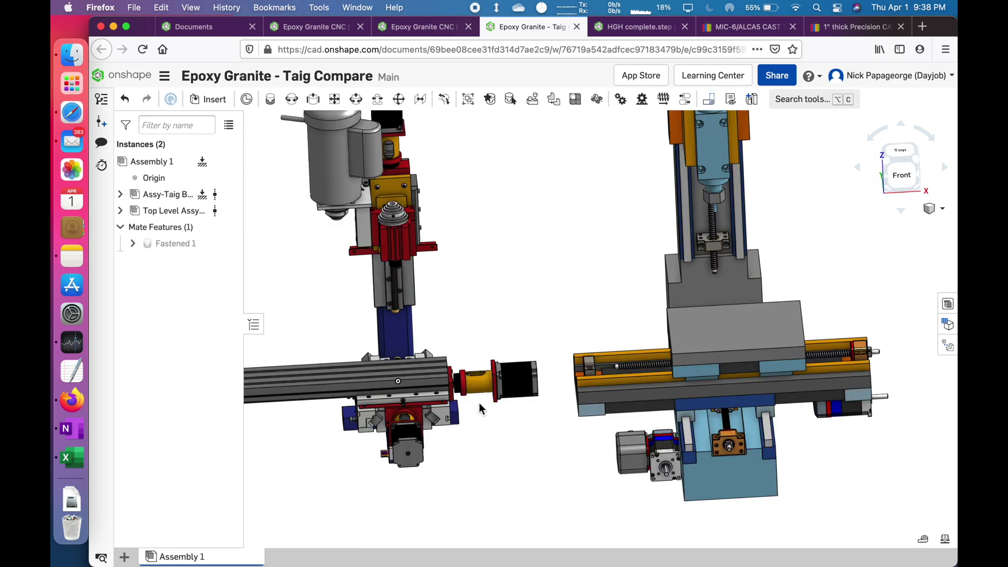
{"action": "scroll", "coordinate": [480, 403], "scroll_direction": "up", "scroll_amount": 3}
{"action": "scroll", "coordinate": [527, 293], "scroll_direction": "down", "scroll_amount": 5}
{"action": "scroll", "coordinate": [486, 340], "scroll_direction": "up", "scroll_amount": 5}
{"action": "scroll", "coordinate": [494, 353], "scroll_direction": "up", "scroll_amount": 3}
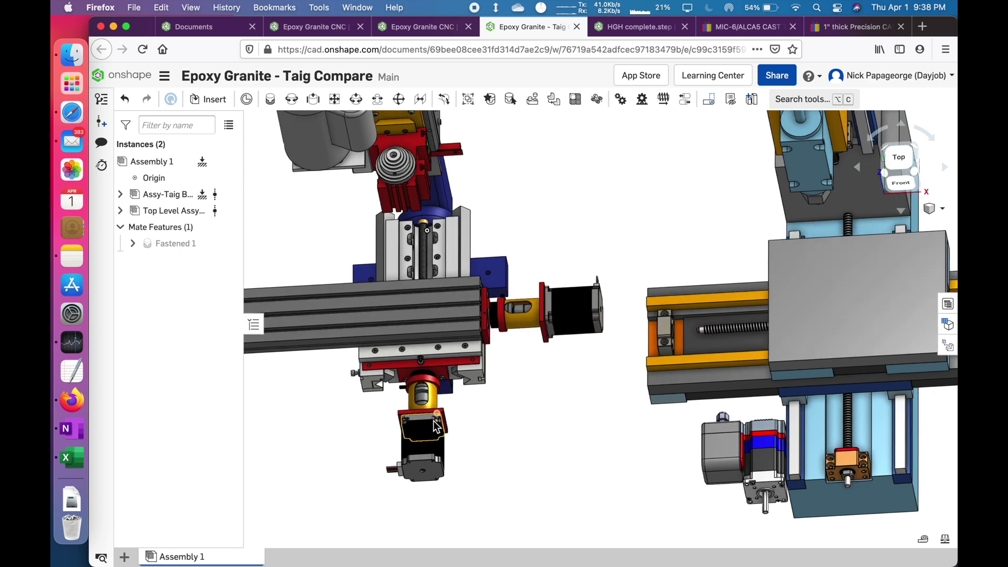
- Compare the Taig's table motor mounts with the motors placed beside the base and under the table on the epoxy granite mill
{"action": "right_click_drag", "start_coordinate": [436, 426], "coordinate": [568, 362]}
{"action": "scroll", "coordinate": [458, 460], "scroll_direction": "up", "scroll_amount": 3}
{"action": "right_click_drag", "start_coordinate": [461, 461], "coordinate": [523, 388]}
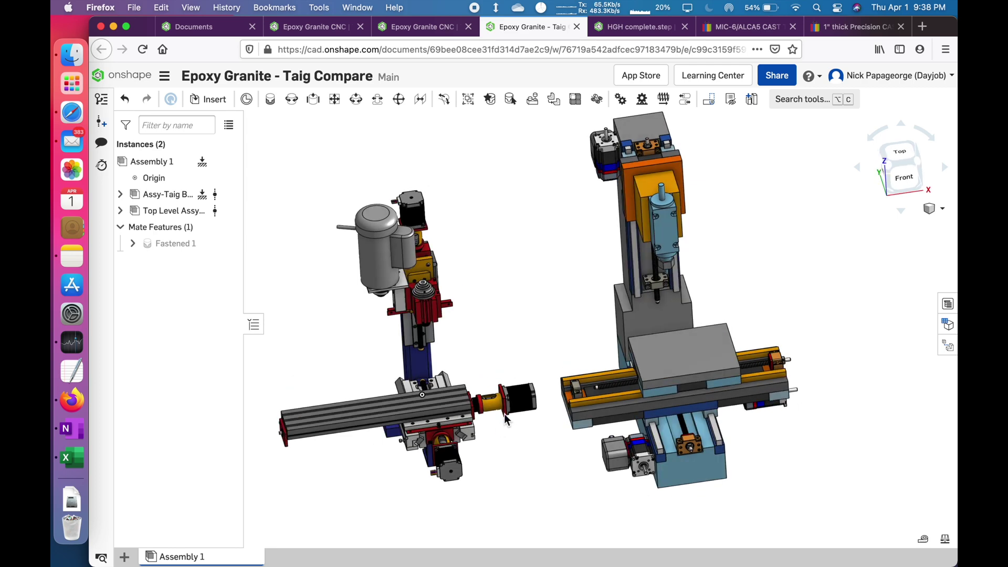
{"action": "scroll", "coordinate": [524, 387], "scroll_direction": "down", "scroll_amount": 4}
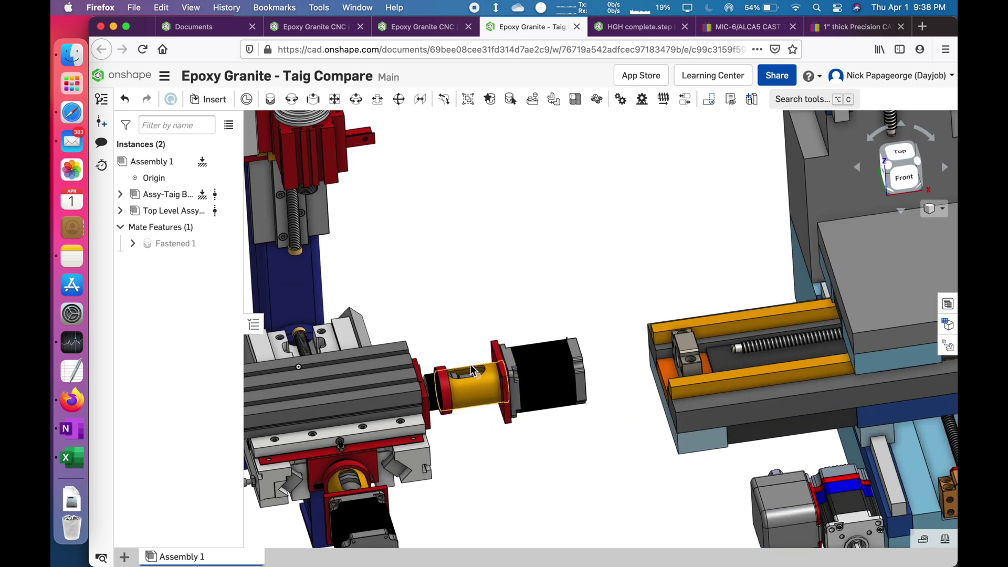
{"action": "right_click_drag", "start_coordinate": [666, 419], "coordinate": [672, 443]}
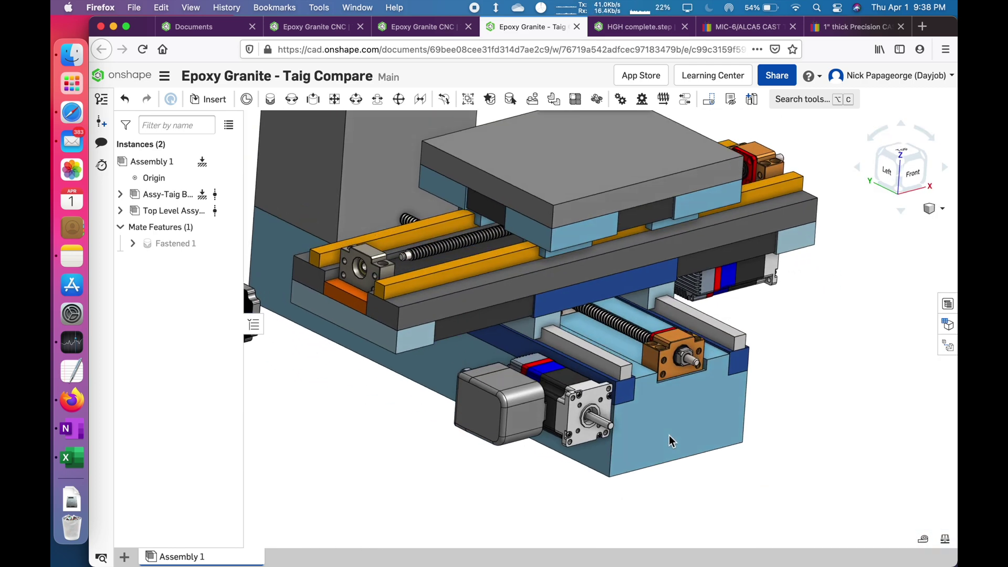
{"action": "scroll", "coordinate": [669, 437], "scroll_direction": "down", "scroll_amount": 3}
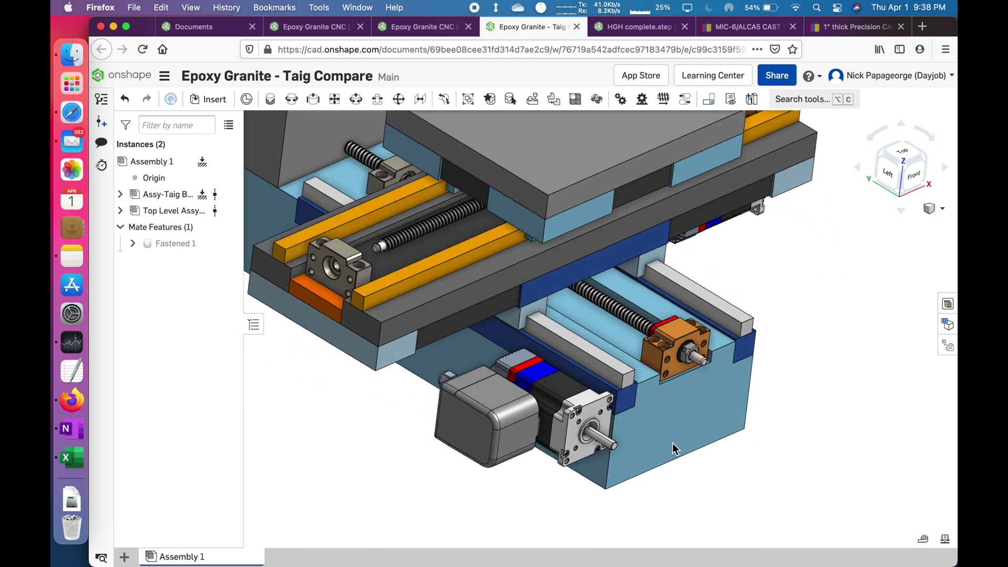
{"action": "right_click_drag", "start_coordinate": [573, 477], "coordinate": [596, 483]}
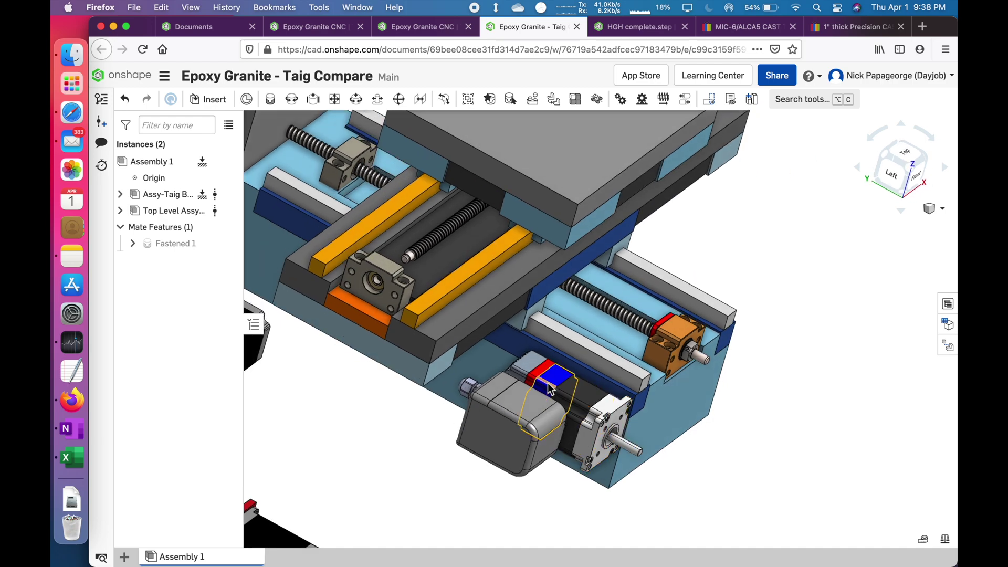
- Examine the Z-axis motor and ballscrew bearing block at the top of the epoxy granite mill's column
{"action": "right_click_drag", "start_coordinate": [549, 388], "coordinate": [564, 167]}
{"action": "scroll", "coordinate": [602, 141], "scroll_direction": "down", "scroll_amount": 5}
{"action": "scroll", "coordinate": [605, 142], "scroll_direction": "up", "scroll_amount": 5}
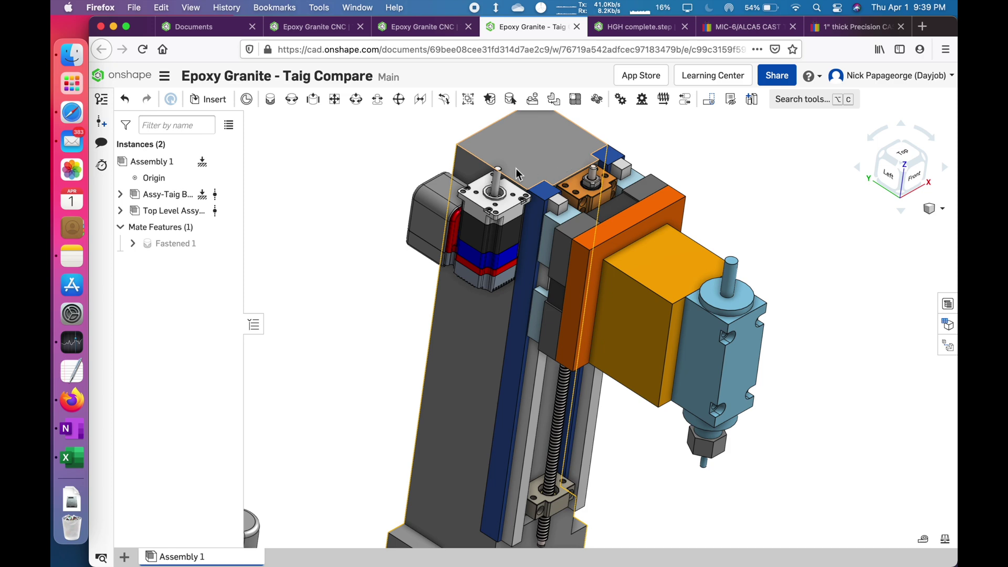
{"action": "scroll", "coordinate": [594, 198], "scroll_direction": "down", "scroll_amount": 5}
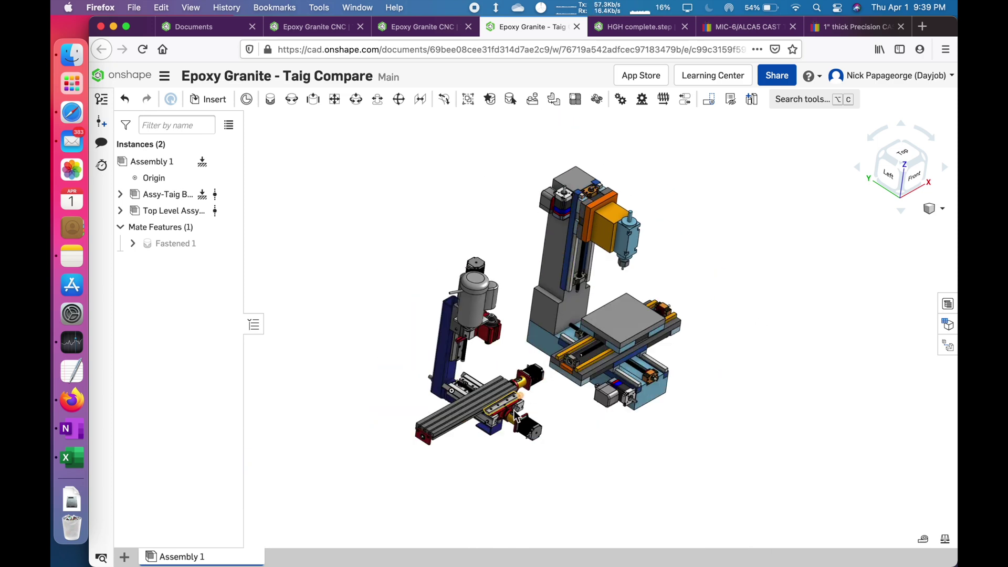
{"action": "scroll", "coordinate": [517, 418], "scroll_direction": "up", "scroll_amount": 10}
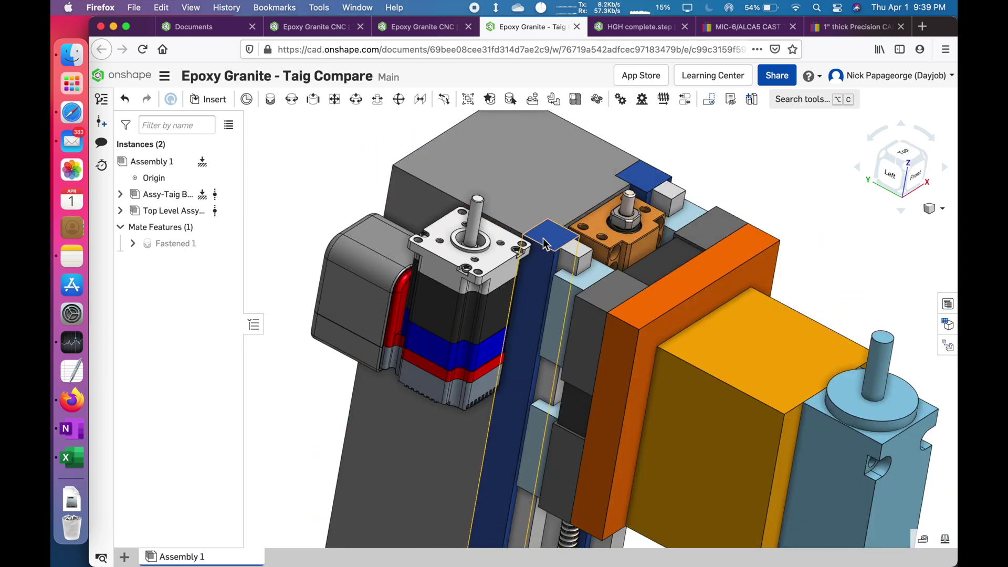
{"action": "scroll", "coordinate": [546, 245], "scroll_direction": "down", "scroll_amount": 3}
{"action": "right_click_drag", "start_coordinate": [546, 244], "coordinate": [572, 275]}
{"action": "scroll", "coordinate": [530, 220], "scroll_direction": "up", "scroll_amount": 3}
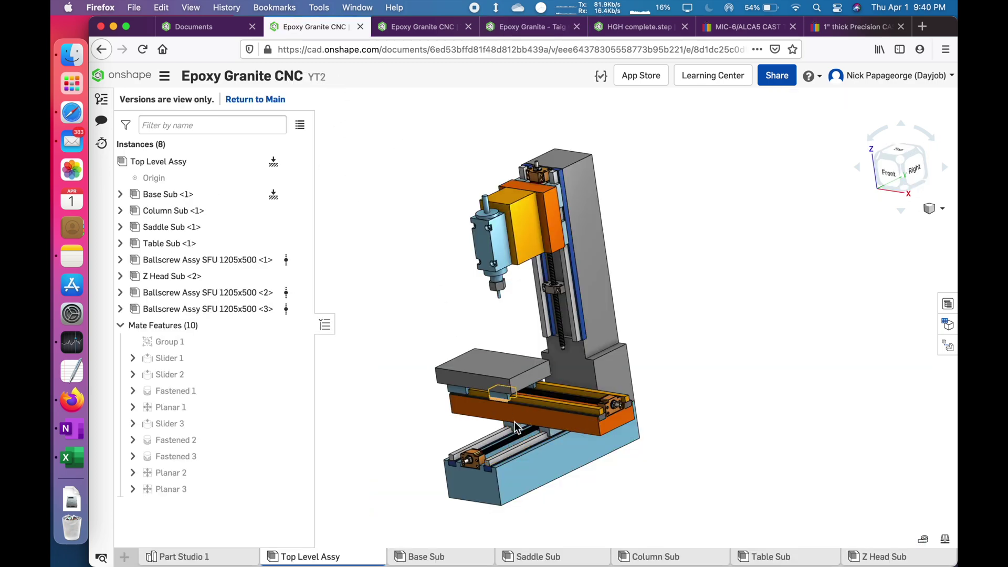
- Return to the YT2 version and examine the saddle's bearing blocks under the long orange beam and their spacing on the base rails
{"action": "left_click", "coordinate": [503, 394]}
{"action": "scroll", "coordinate": [503, 394], "scroll_direction": "up", "scroll_amount": 10}
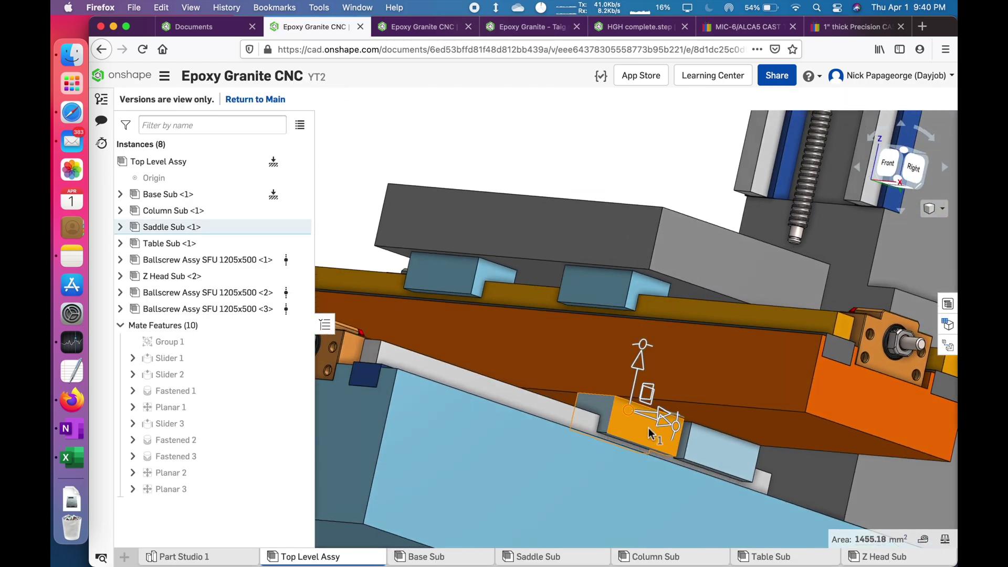
{"action": "right_click_drag", "start_coordinate": [648, 428], "coordinate": [632, 402]}
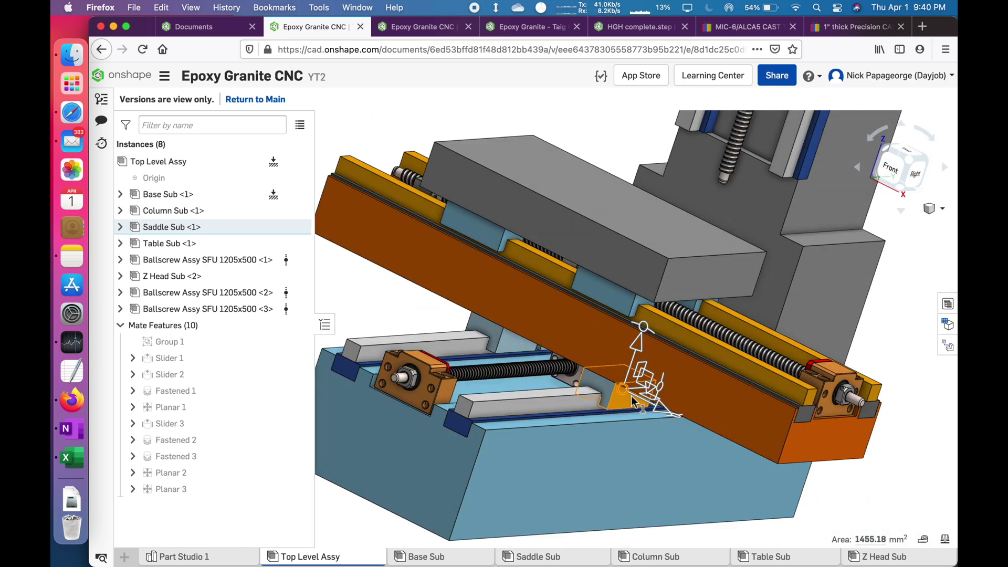
{"action": "left_click", "coordinate": [352, 293]}
{"action": "right_click_drag", "start_coordinate": [515, 352], "coordinate": [561, 378]}
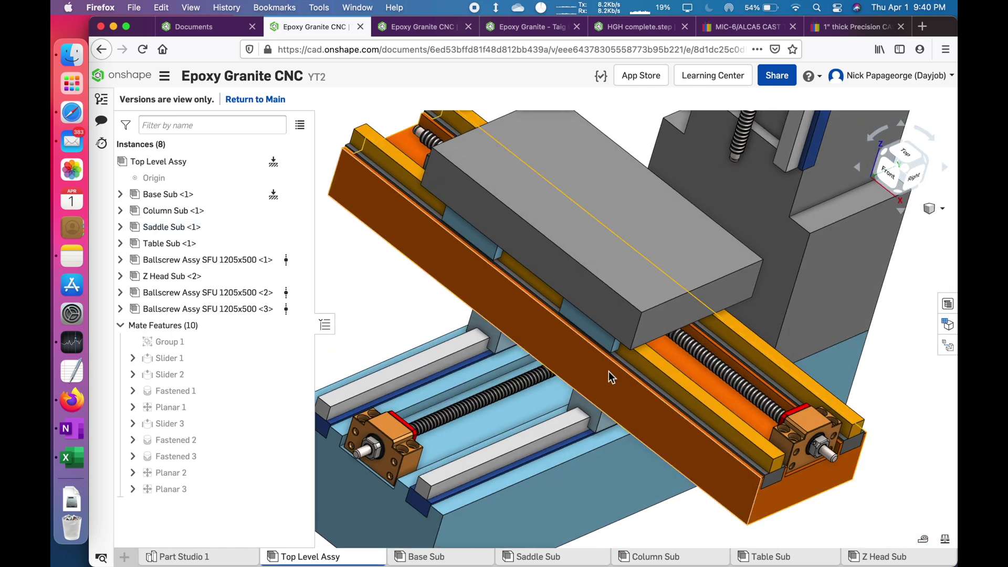
{"action": "right_click_drag", "start_coordinate": [625, 393], "coordinate": [710, 369]}
{"action": "scroll", "coordinate": [716, 420], "scroll_direction": "up", "scroll_amount": 5}
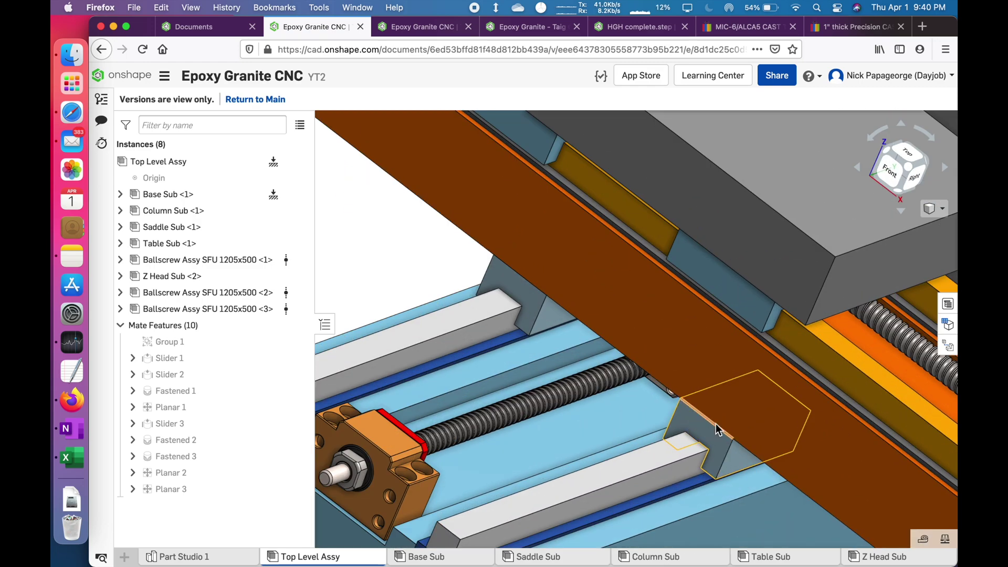
{"action": "right_click_drag", "start_coordinate": [701, 418], "coordinate": [610, 358]}
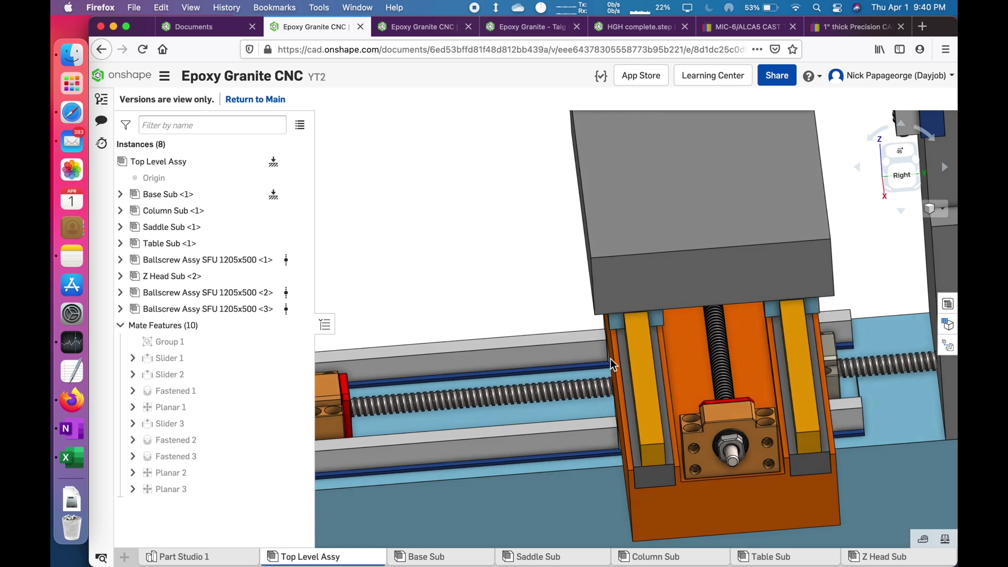
- Select the front X-axis linear rail on the YT2 saddle and examine how it sits on the orange beam
{"action": "left_click", "coordinate": [634, 357]}
{"action": "scroll", "coordinate": [645, 353], "scroll_direction": "up", "scroll_amount": 1}
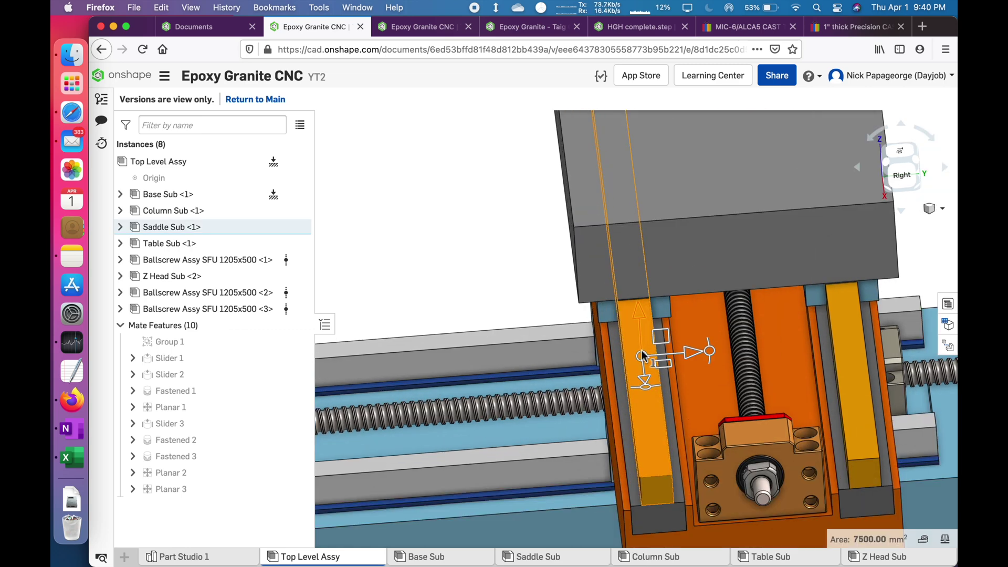
{"action": "right_click_drag", "start_coordinate": [642, 356], "coordinate": [701, 339]}
{"action": "scroll", "coordinate": [593, 449], "scroll_direction": "down", "scroll_amount": 5}
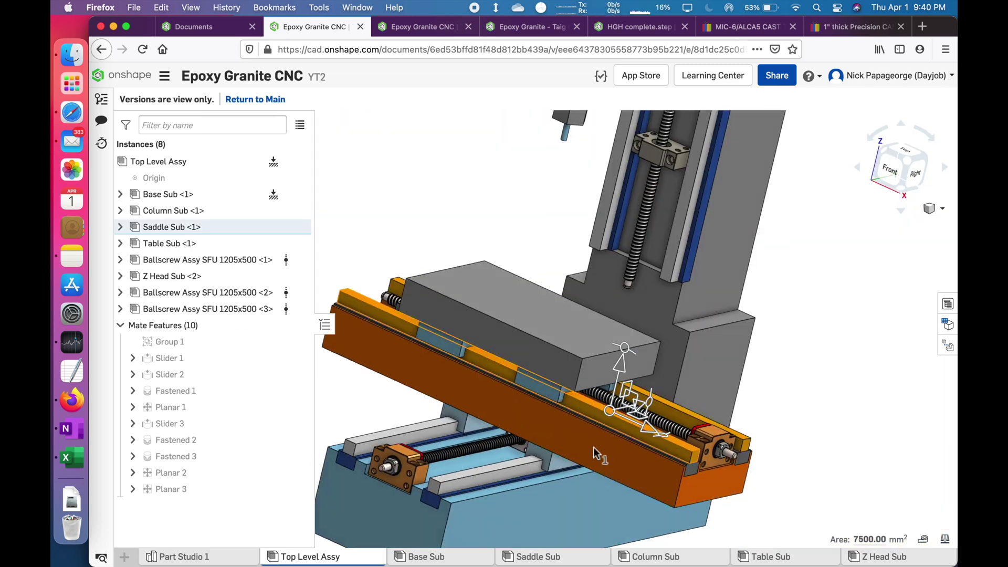
{"action": "scroll", "coordinate": [593, 447], "scroll_direction": "down", "scroll_amount": 1}
{"action": "scroll", "coordinate": [596, 447], "scroll_direction": "down", "scroll_amount": 1}
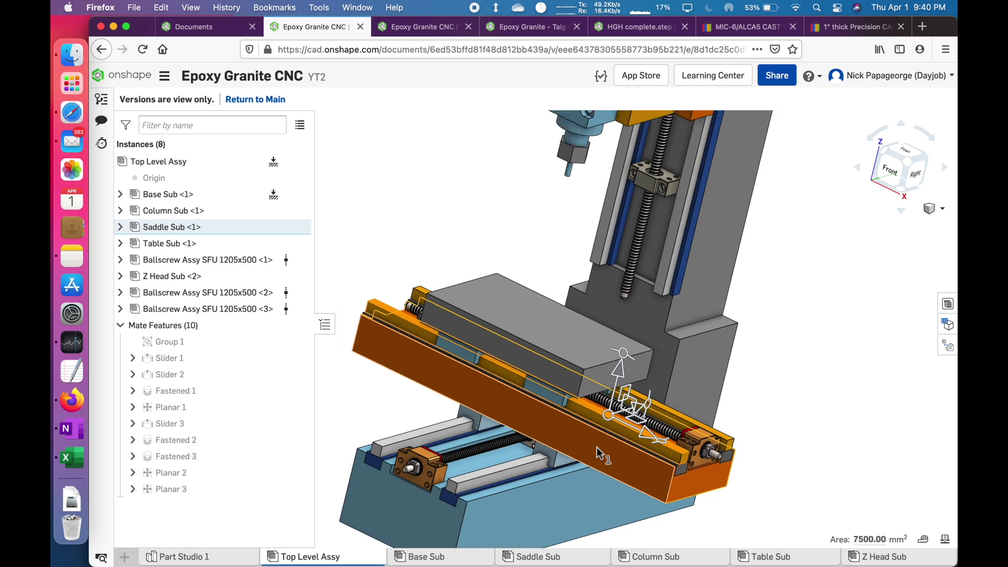
- Clear the rail selection, examine the YT2 orange saddle beam at close range, and switch to the YT3 version for comparison
{"action": "left_click", "coordinate": [785, 426]}
{"action": "scroll", "coordinate": [552, 462], "scroll_direction": "up", "scroll_amount": 5}
{"action": "right_click_drag", "start_coordinate": [563, 455], "coordinate": [567, 330]}
{"action": "scroll", "coordinate": [569, 326], "scroll_direction": "down", "scroll_amount": 1}
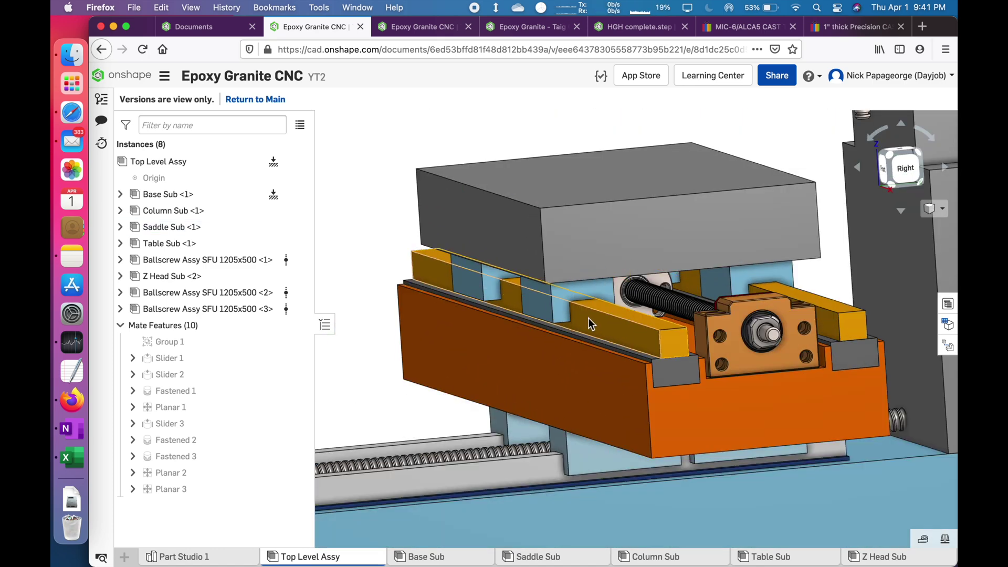
{"action": "left_click", "coordinate": [583, 448]}
{"action": "right_click_drag", "start_coordinate": [583, 449], "coordinate": [616, 311]}
{"action": "left_click", "coordinate": [452, 238]}
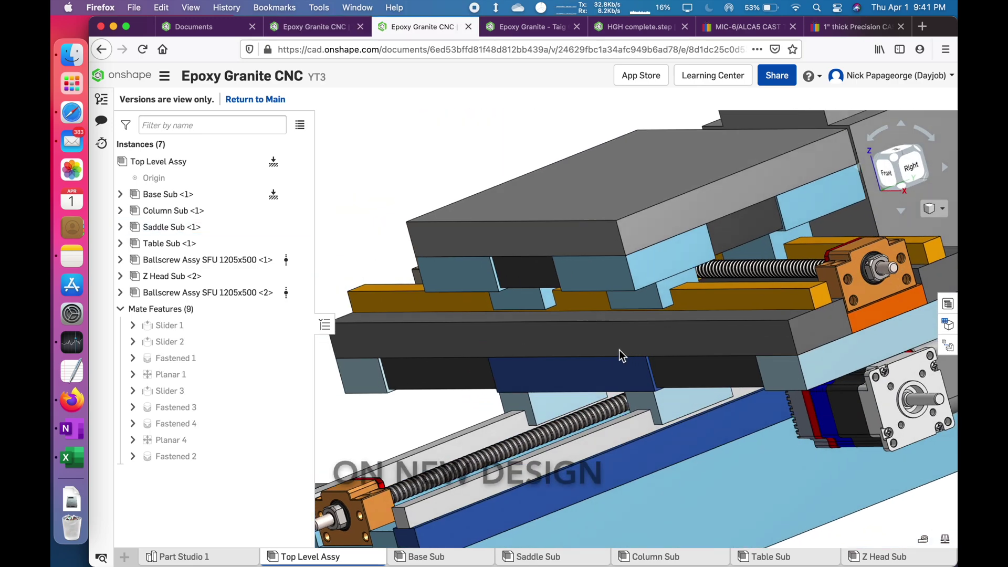
- Show the Section Right named view of YT3 and examine the cross-section of the saddle, truck and Y-axis ballscrew nut
{"action": "mouse_move", "coordinate": [619, 350]}
{"action": "right_mouse_down"}
{"action": "mouse_move", "coordinate": [601, 338]}
{"action": "mouse_move", "coordinate": [604, 351]}
{"action": "right_mouse_up"}
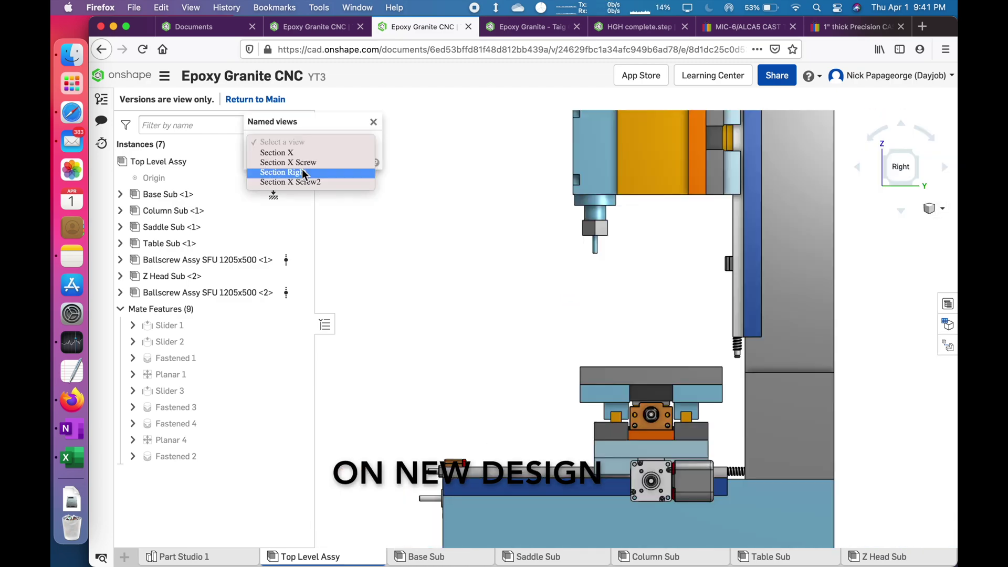
{"action": "left_click", "coordinate": [301, 171]}
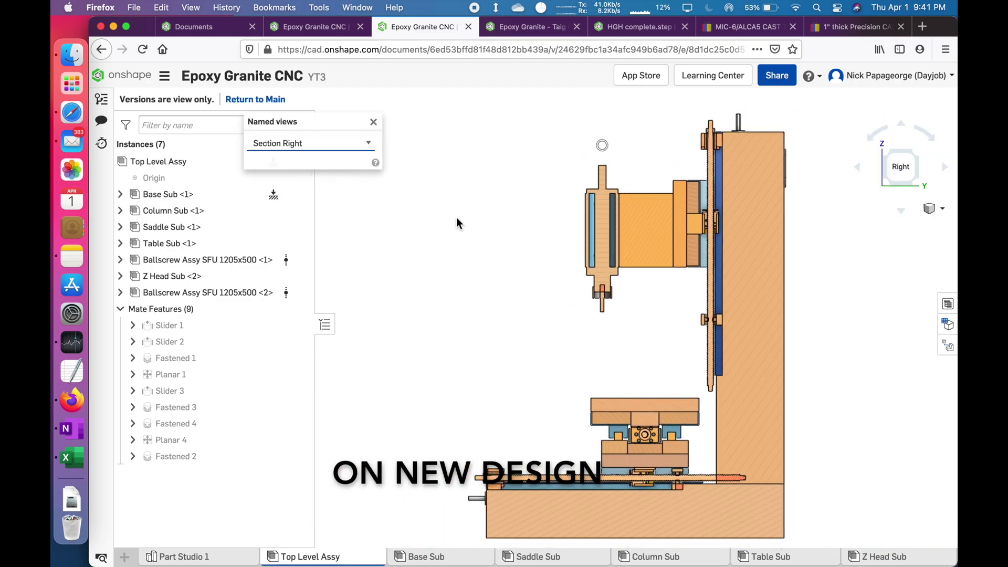
{"action": "scroll", "coordinate": [590, 285], "scroll_direction": "up", "scroll_amount": 5}
{"action": "scroll", "coordinate": [594, 314], "scroll_direction": "up", "scroll_amount": 3}
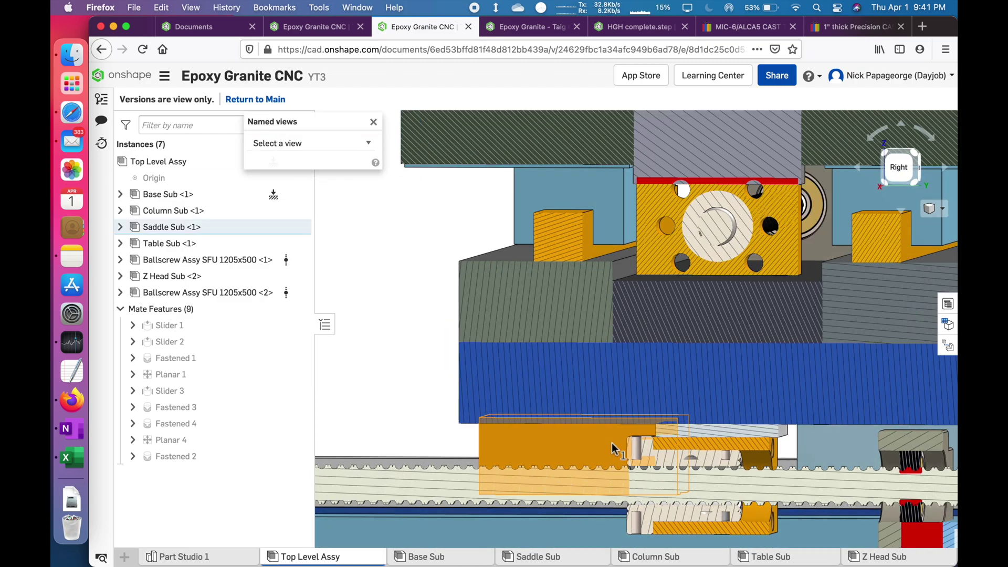
{"action": "right_click_drag", "start_coordinate": [612, 443], "coordinate": [616, 443]}
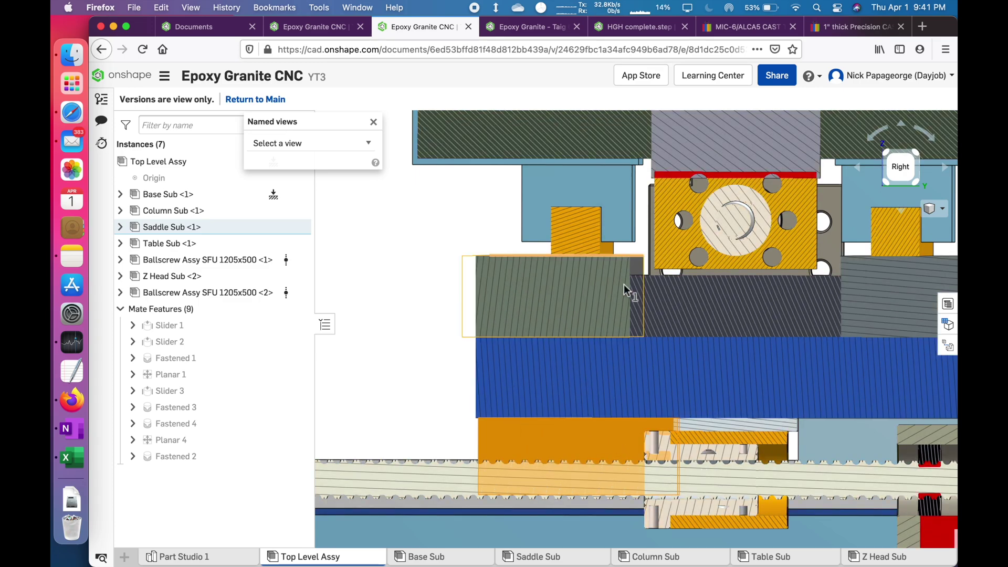
{"action": "key", "text": "shift+7"}
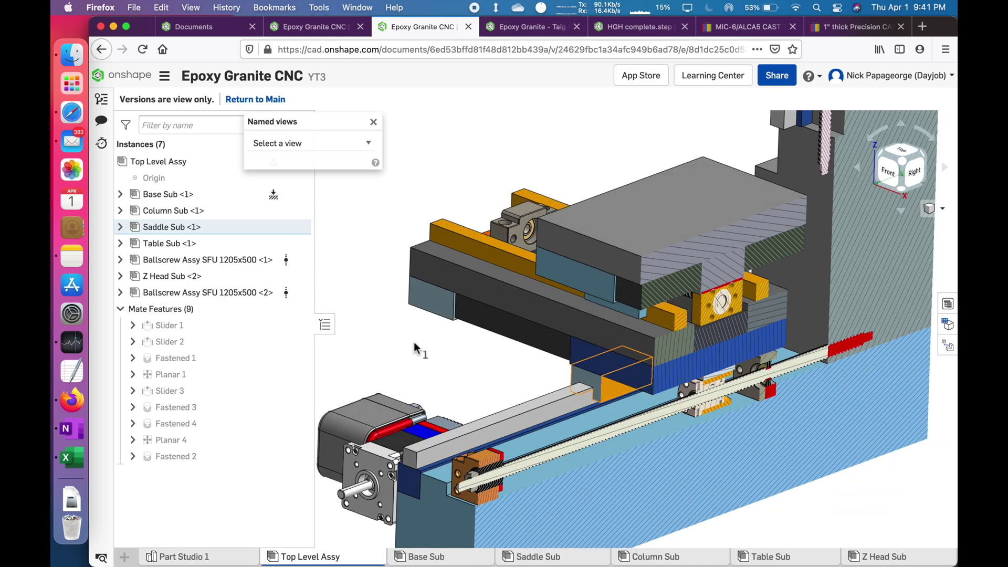
{"action": "left_click", "coordinate": [373, 122]}
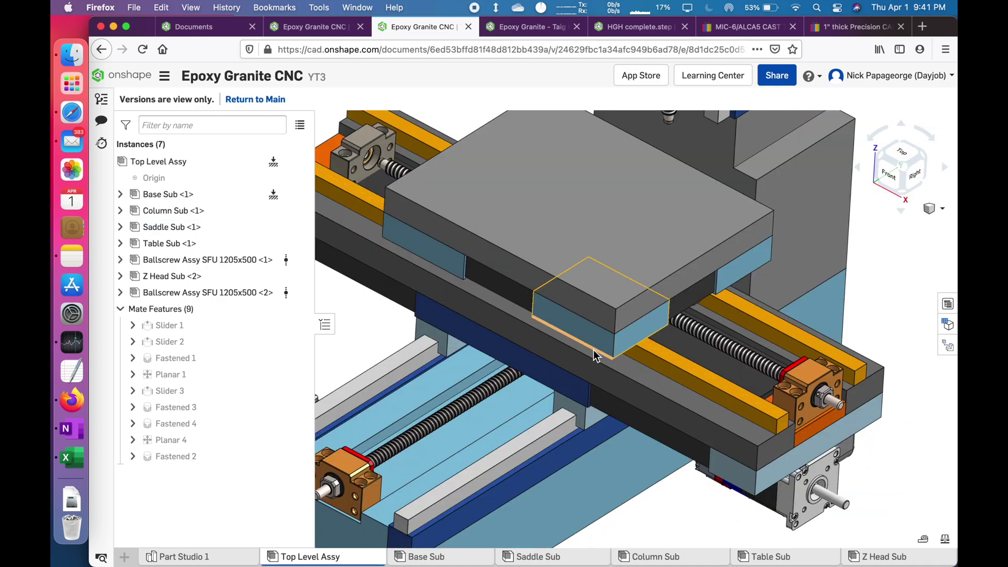
- Examine the YT3 table plate and the blue truck mounts that carry it on the X-axis rails
{"action": "key", "text": "f"}
{"action": "scroll", "coordinate": [625, 370], "scroll_direction": "up", "scroll_amount": 3}
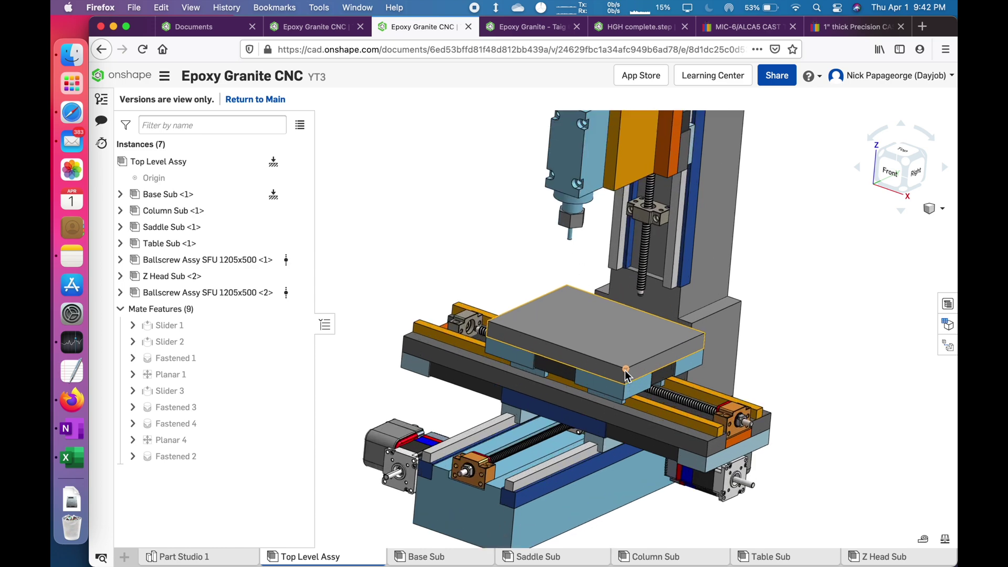
{"action": "scroll", "coordinate": [619, 381], "scroll_direction": "up", "scroll_amount": 3}
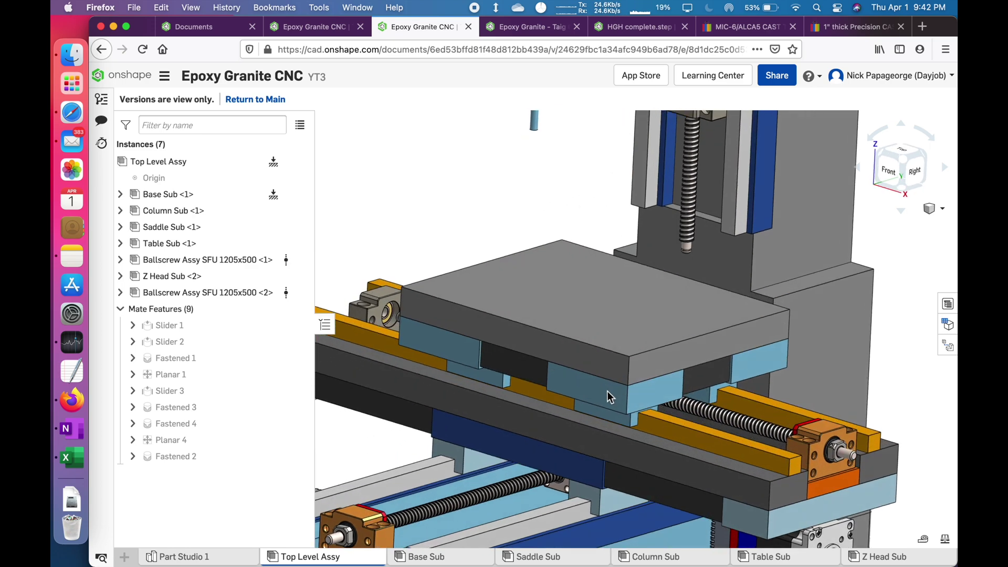
{"action": "scroll", "coordinate": [644, 332], "scroll_direction": "down", "scroll_amount": 2}
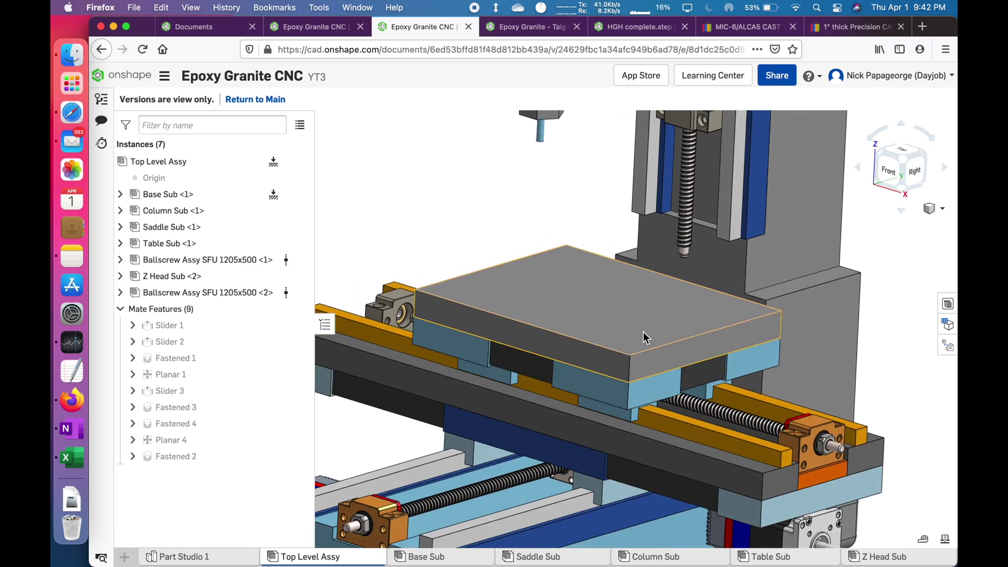
{"action": "scroll", "coordinate": [622, 319], "scroll_direction": "up", "scroll_amount": 2}
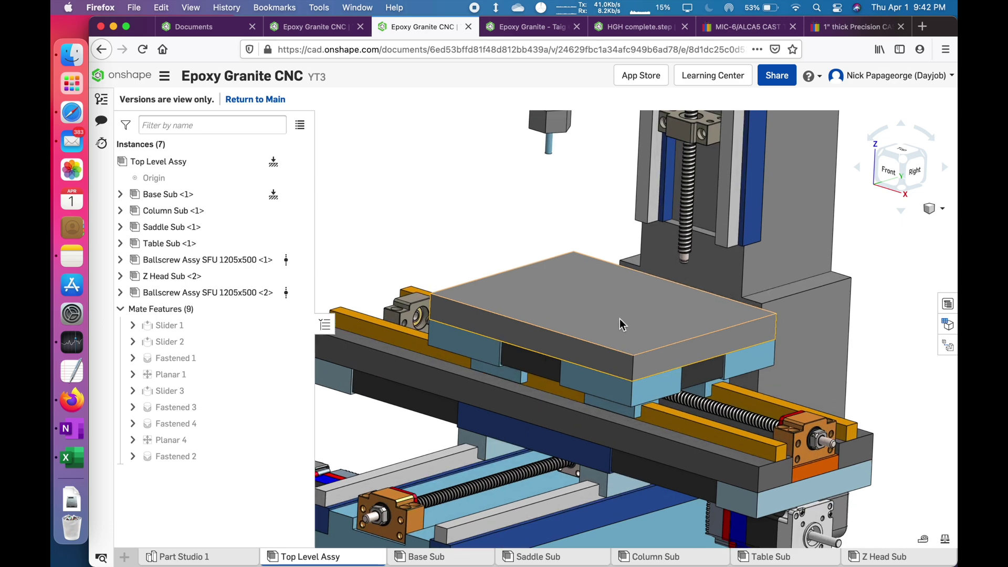
{"action": "key", "text": "super+Tab"}
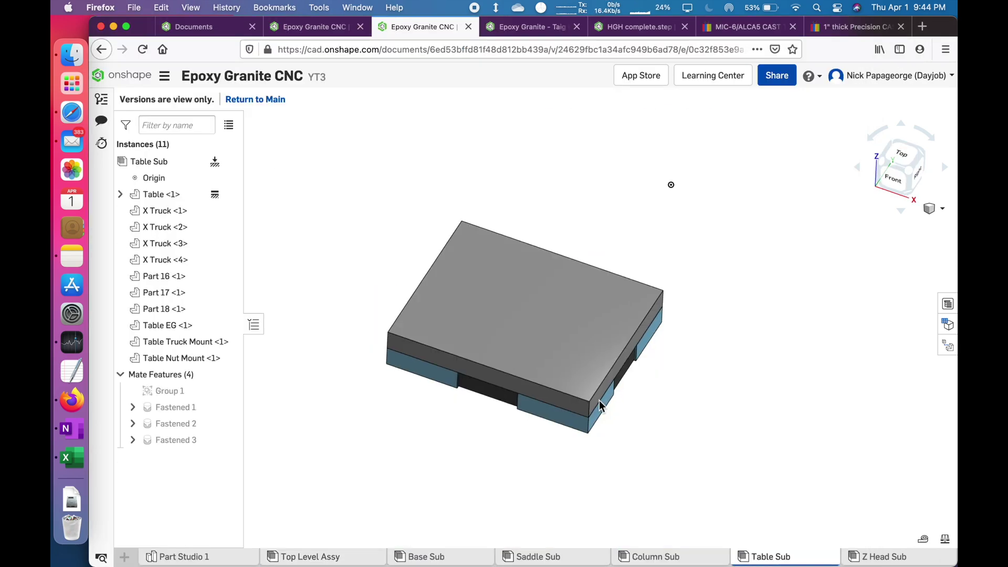
- Select the top face of the plate in the Table Sub assembly to check its area, and clear the selection
{"action": "right_click_drag", "start_coordinate": [599, 400], "coordinate": [602, 418]}
{"action": "left_click", "coordinate": [585, 349]}
{"action": "left_click", "coordinate": [737, 394]}
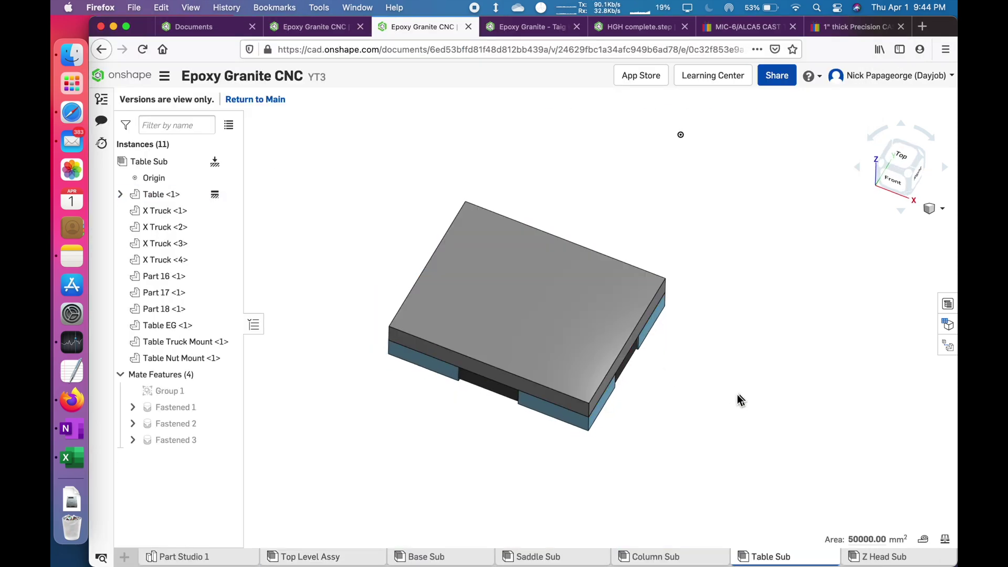
- Select the four truck mount blocks on the table's underside to point them out, and clear the selection
{"action": "right_click_drag", "start_coordinate": [737, 395], "coordinate": [737, 305]}
{"action": "left_click", "coordinate": [631, 290]}
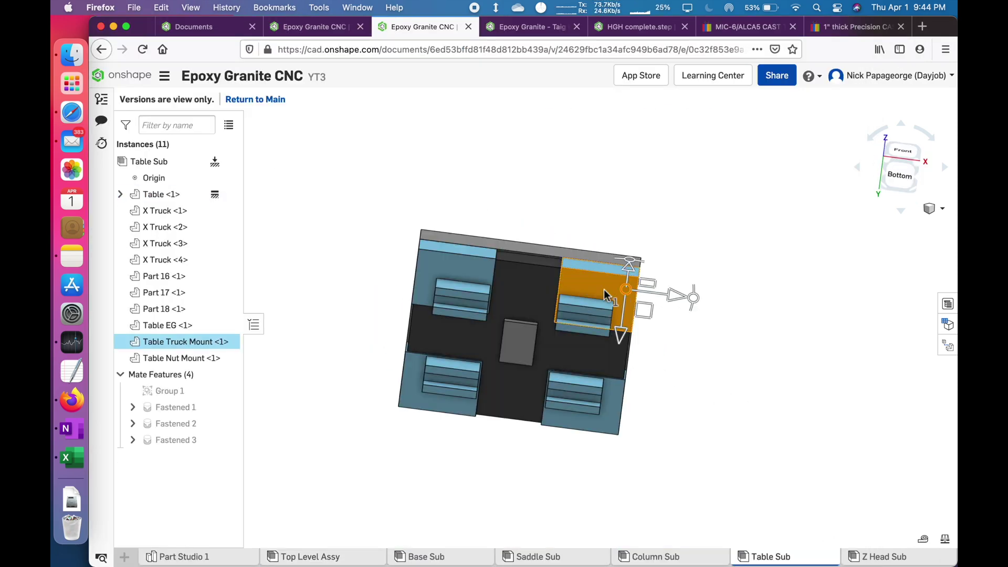
{"action": "left_click", "coordinate": [478, 275]}
{"action": "left_click", "coordinate": [427, 401]}
{"action": "left_click", "coordinate": [565, 420]}
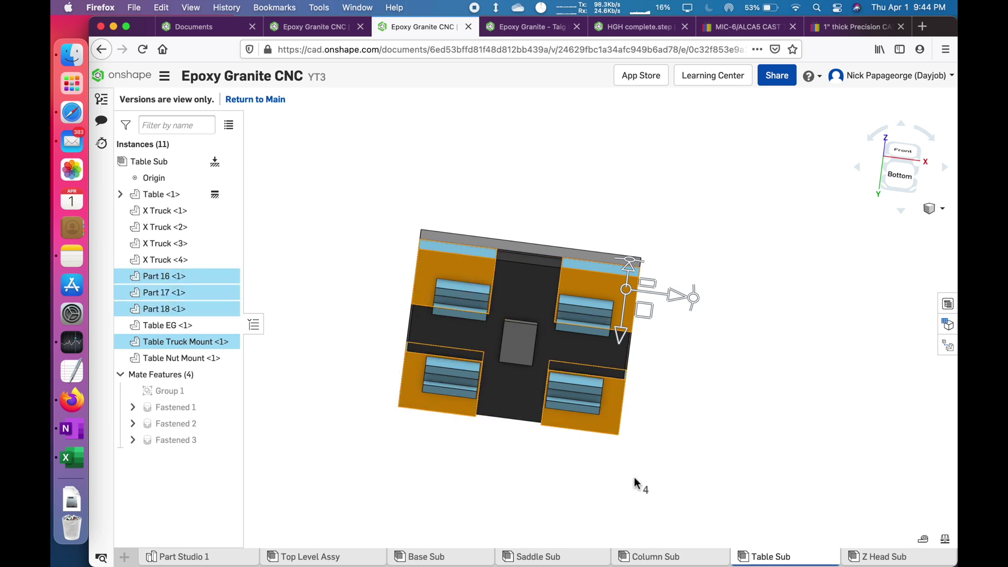
{"action": "left_click", "coordinate": [633, 478]}
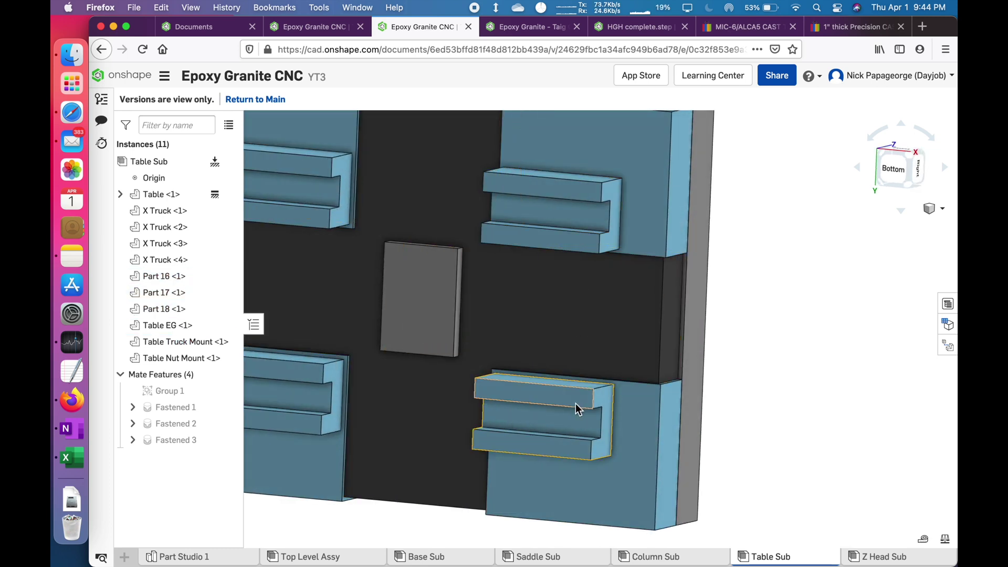
- Select the ballscrew nut mount at the centre of the table's underside, and clear the selection
{"action": "scroll", "coordinate": [625, 428], "scroll_direction": "down", "scroll_amount": 5}
{"action": "left_click", "coordinate": [475, 363]}
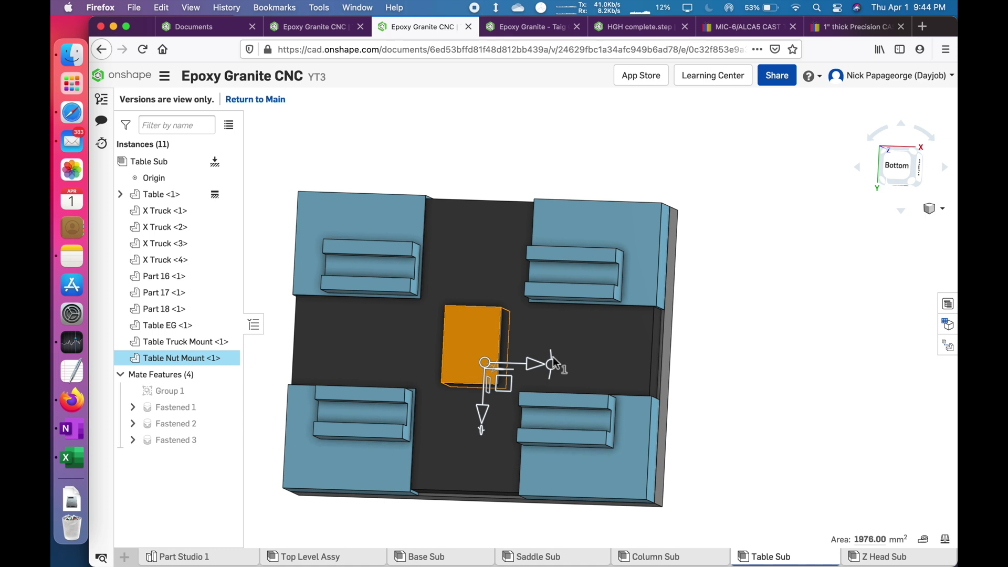
{"action": "left_click", "coordinate": [801, 377]}
- Measure the parallel distance between a truck mount's lower face and the table's top face, and clear the selection
{"action": "right_click_drag", "start_coordinate": [801, 377], "coordinate": [590, 250]}
{"action": "scroll", "coordinate": [575, 241], "scroll_direction": "up", "scroll_amount": 3}
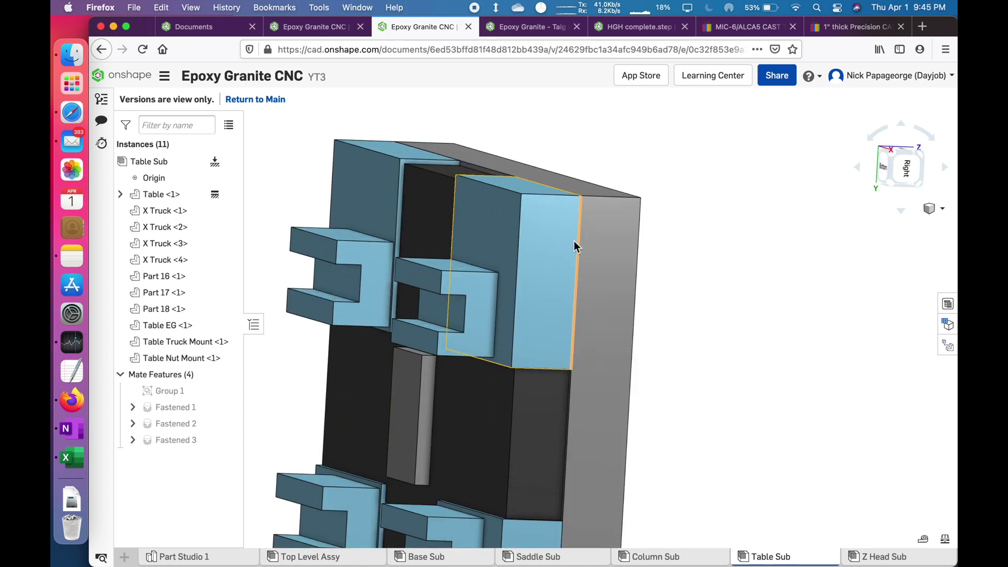
{"action": "left_click", "coordinate": [506, 234]}
{"action": "left_click", "coordinate": [809, 479]}
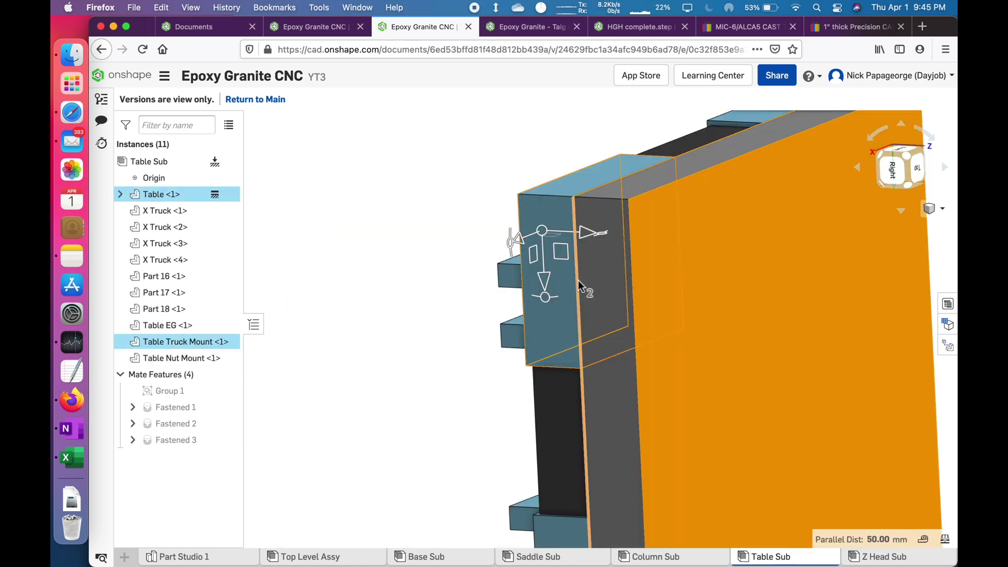
{"action": "right_click_drag", "start_coordinate": [578, 281], "coordinate": [675, 280]}
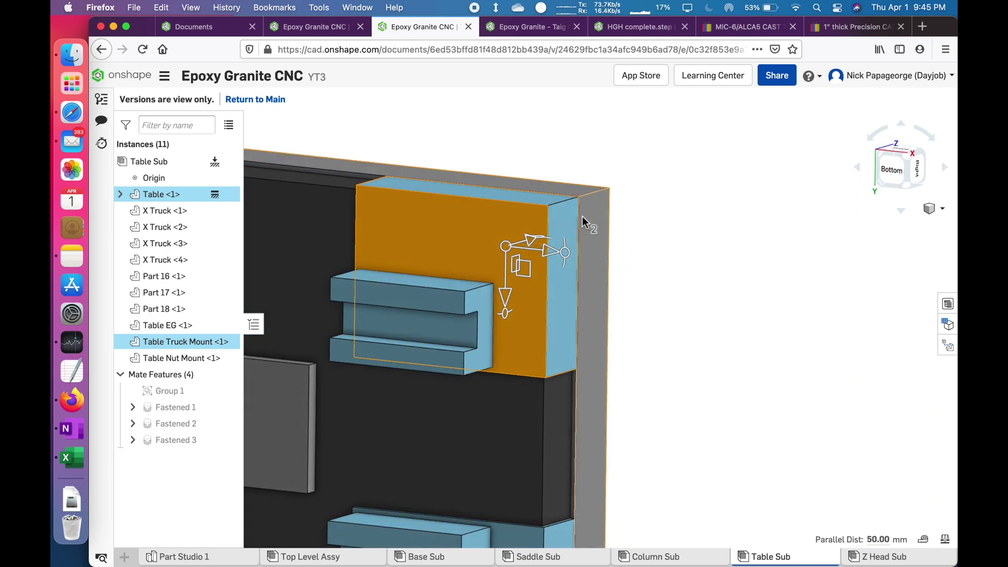
{"action": "left_click", "coordinate": [704, 256]}
- Check the parallel distance between the lower faces of the two front truck mounts, and clear the selection
{"action": "scroll", "coordinate": [703, 255], "scroll_direction": "down", "scroll_amount": 3}
{"action": "right_click_drag", "start_coordinate": [703, 255], "coordinate": [651, 339]}
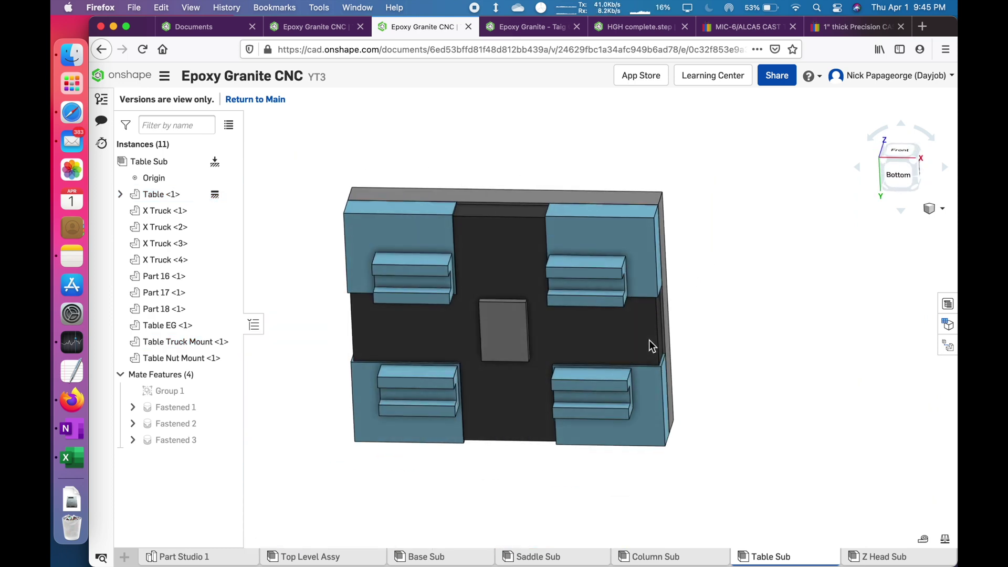
{"action": "scroll", "coordinate": [649, 340], "scroll_direction": "up", "scroll_amount": 1}
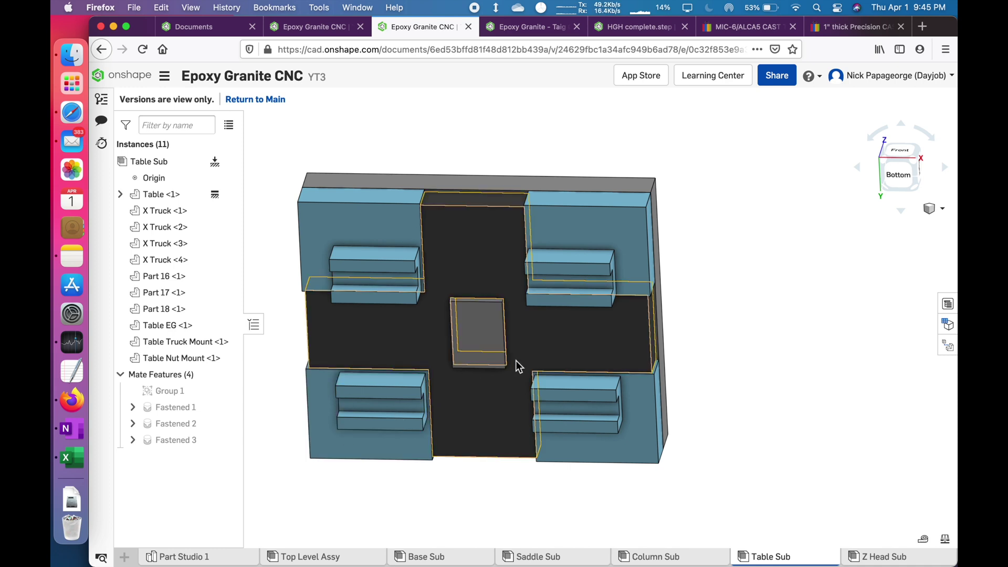
{"action": "right_click_drag", "start_coordinate": [516, 360], "coordinate": [520, 321]}
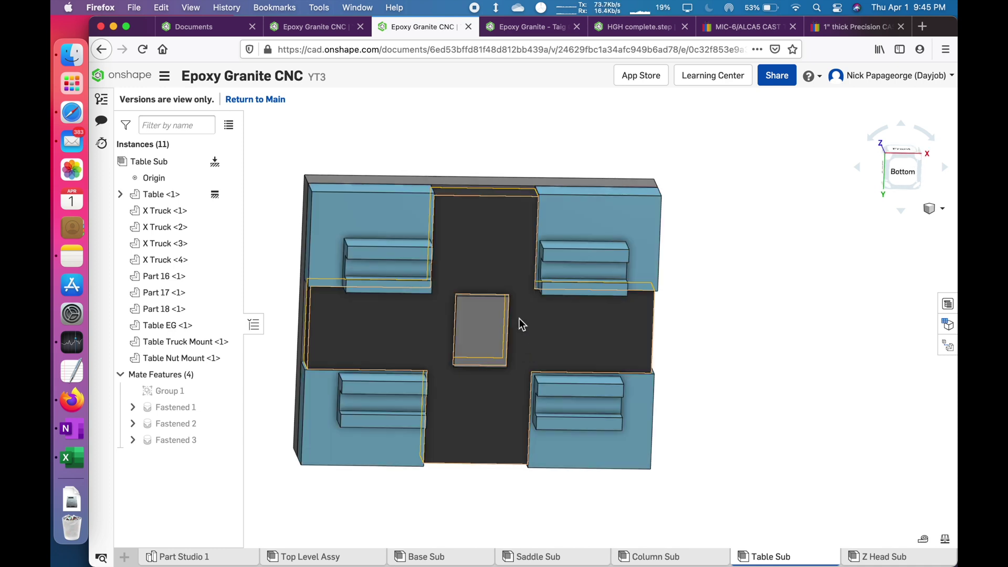
{"action": "left_click", "coordinate": [354, 219]}
{"action": "left_click", "coordinate": [554, 215]}
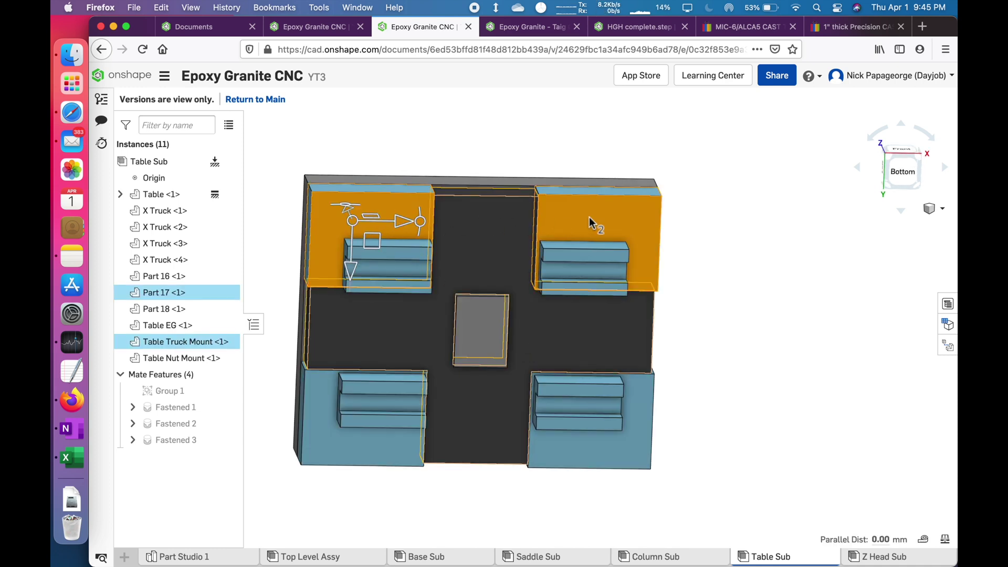
{"action": "left_click", "coordinate": [665, 233]}
- Check the parallel distance between the front and rear truck mount faces at the +X end, and clear the selection
{"action": "left_click", "coordinate": [638, 219]}
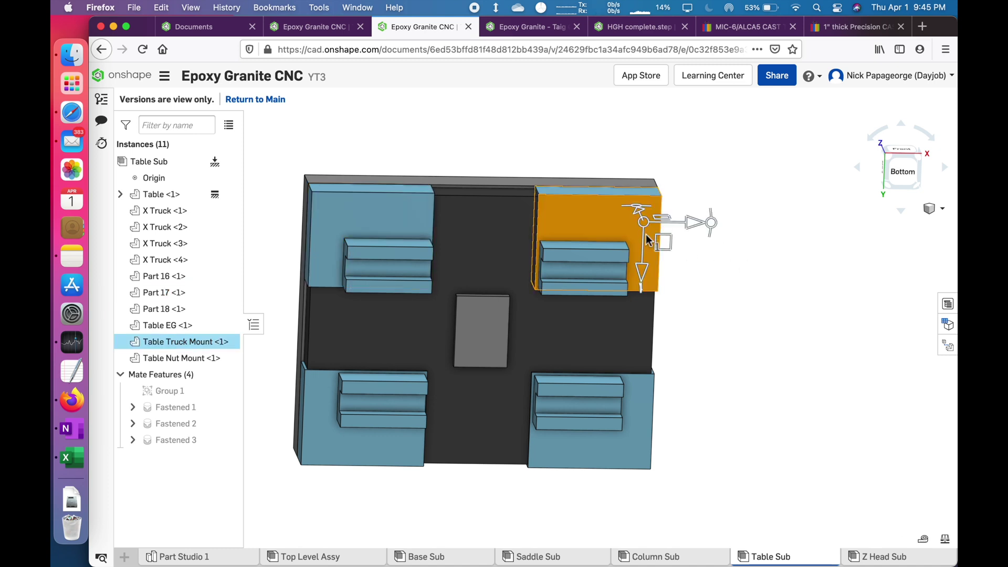
{"action": "left_click", "coordinate": [635, 432]}
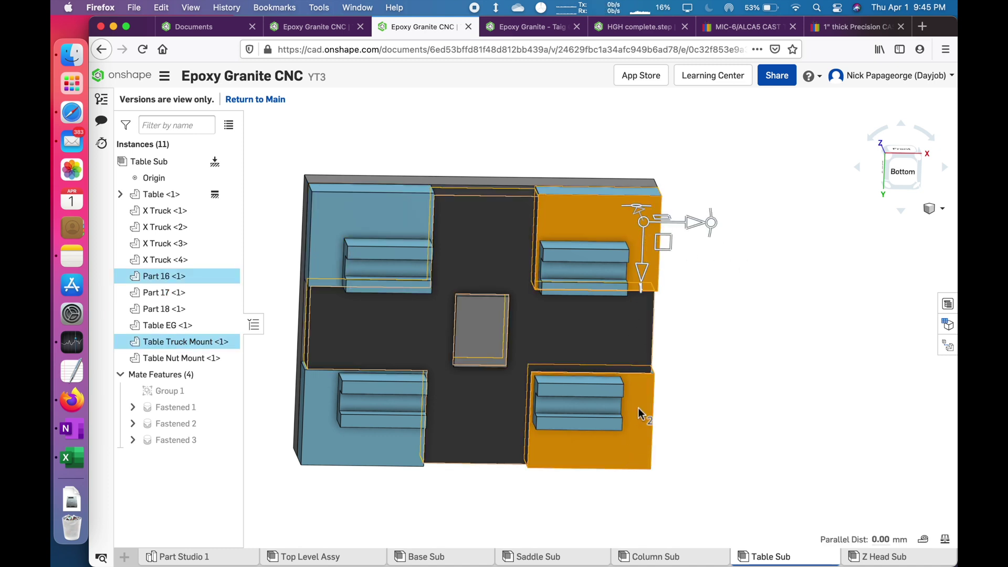
{"action": "left_click", "coordinate": [777, 377]}
- Examine at close range how the X truck sits on the mount block at the table's front +X corner
{"action": "scroll", "coordinate": [606, 269], "scroll_direction": "up", "scroll_amount": 5}
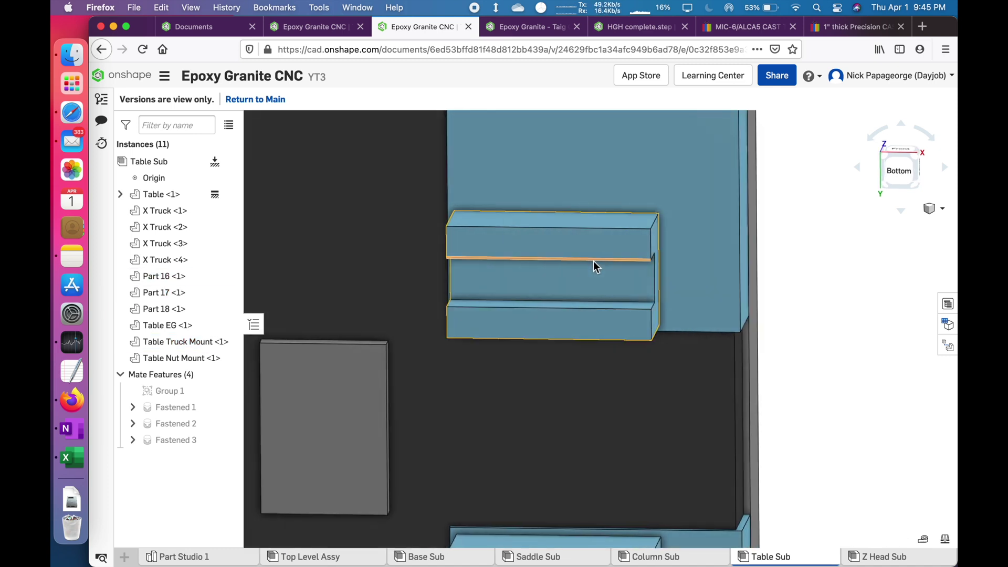
{"action": "scroll", "coordinate": [595, 264], "scroll_direction": "down", "scroll_amount": 3}
{"action": "left_click", "coordinate": [587, 249]}
{"action": "left_click", "coordinate": [744, 243]}
{"action": "scroll", "coordinate": [455, 250], "scroll_direction": "up", "scroll_amount": 2}
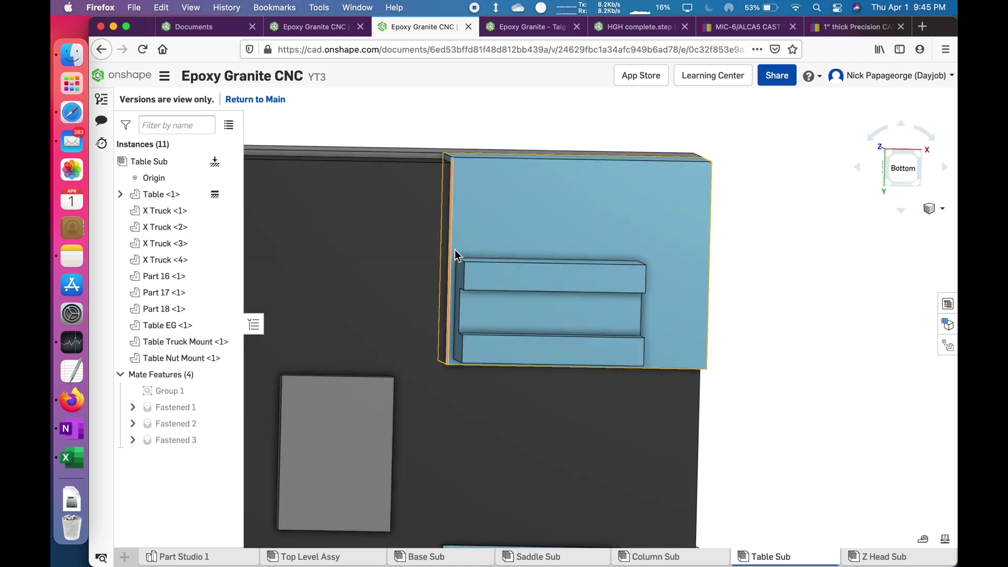
{"action": "scroll", "coordinate": [452, 266], "scroll_direction": "up", "scroll_amount": 3}
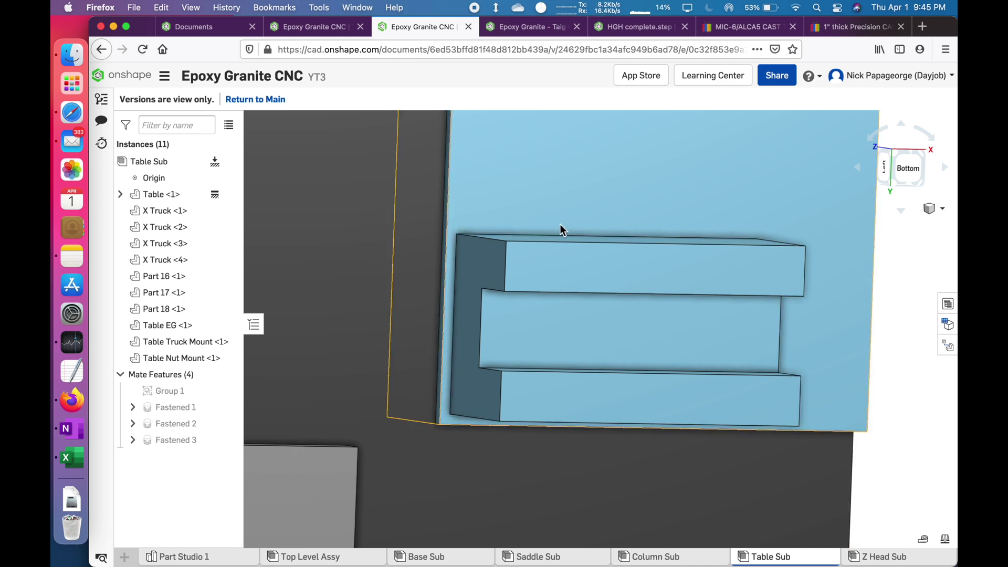
{"action": "right_click_drag", "start_coordinate": [728, 210], "coordinate": [722, 235]}
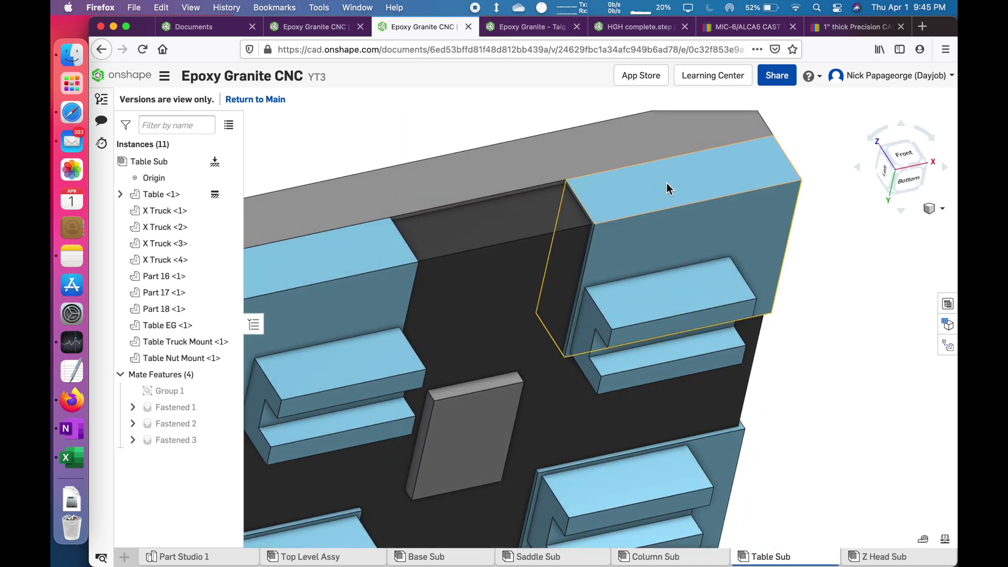
{"action": "left_click", "coordinate": [688, 181]}
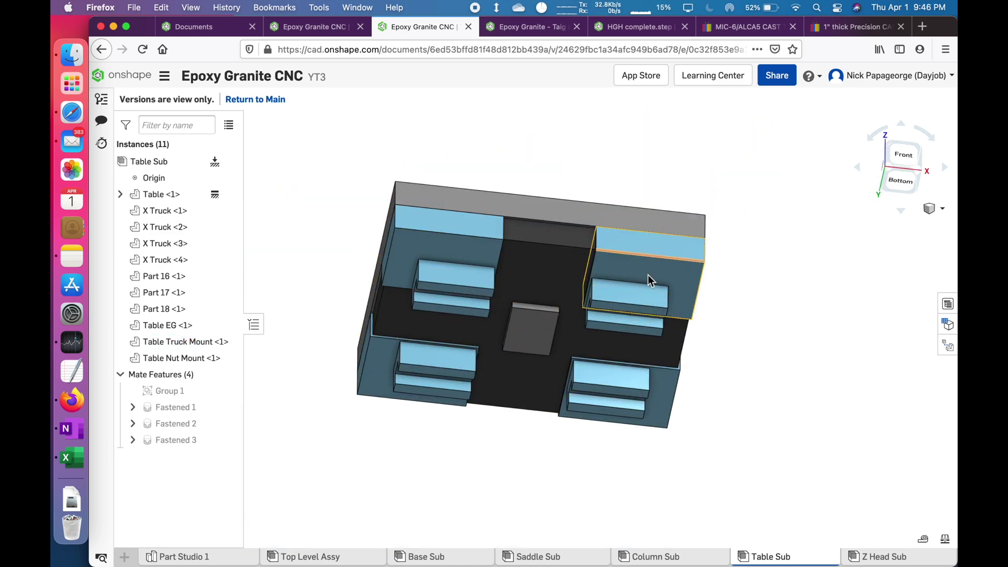
- Select the two front truck mounts on the table's underside to point them out, and clear the selection
{"action": "right_click_drag", "start_coordinate": [507, 282], "coordinate": [529, 251]}
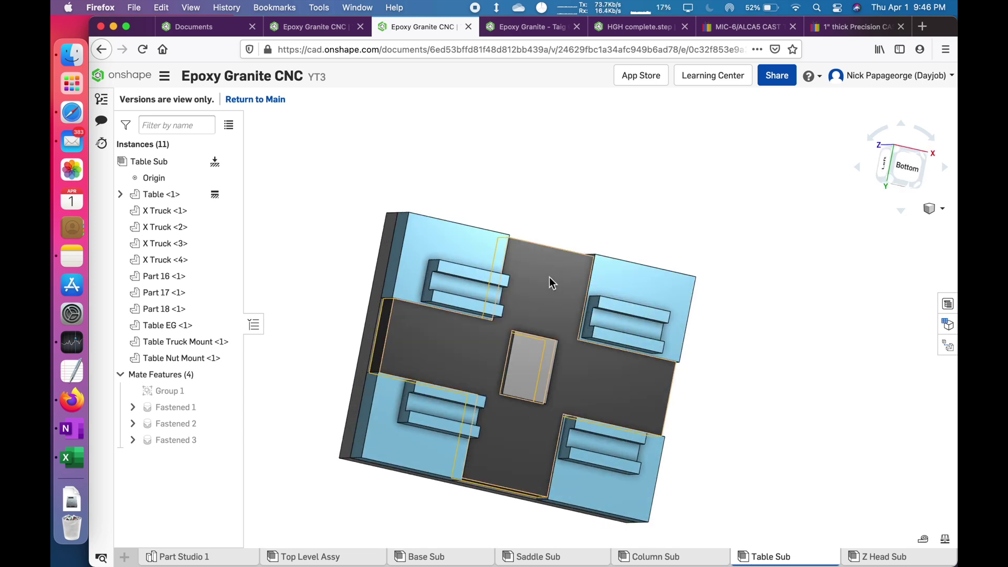
{"action": "right_click_drag", "start_coordinate": [544, 292], "coordinate": [450, 275]}
{"action": "left_click", "coordinate": [449, 270]}
{"action": "left_click", "coordinate": [623, 279]}
{"action": "left_click", "coordinate": [735, 275]}
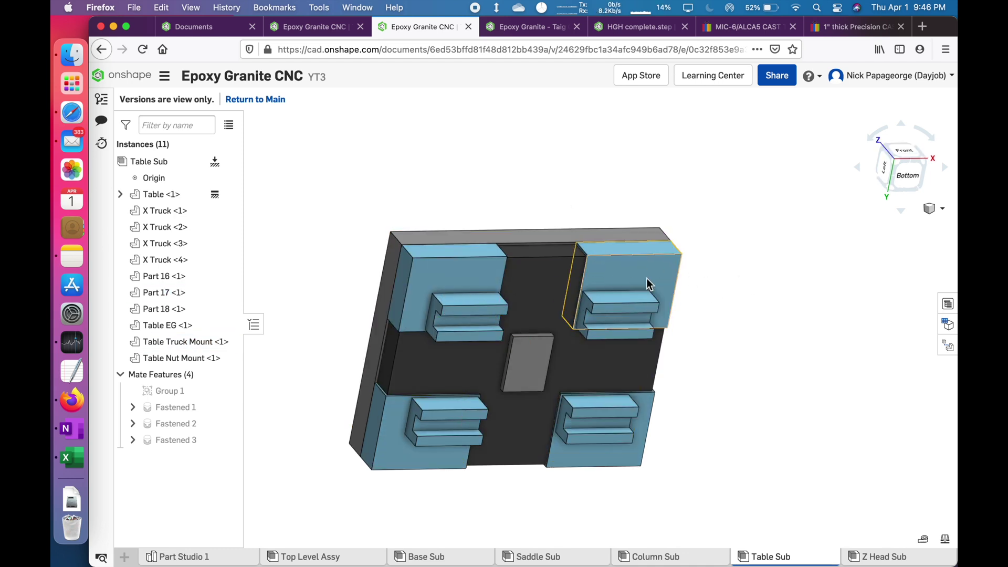
- Examine the table's underside from oblique angles, including the mount thickness and the dark epoxy granite fill between the mounts
{"action": "right_click_drag", "start_coordinate": [745, 276], "coordinate": [681, 271]}
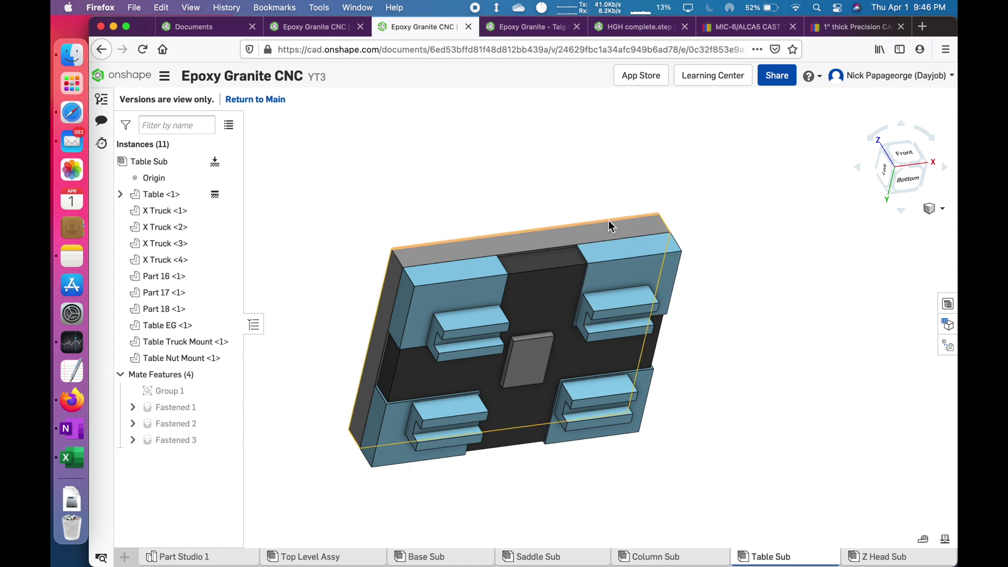
{"action": "right_click_drag", "start_coordinate": [717, 255], "coordinate": [717, 251]}
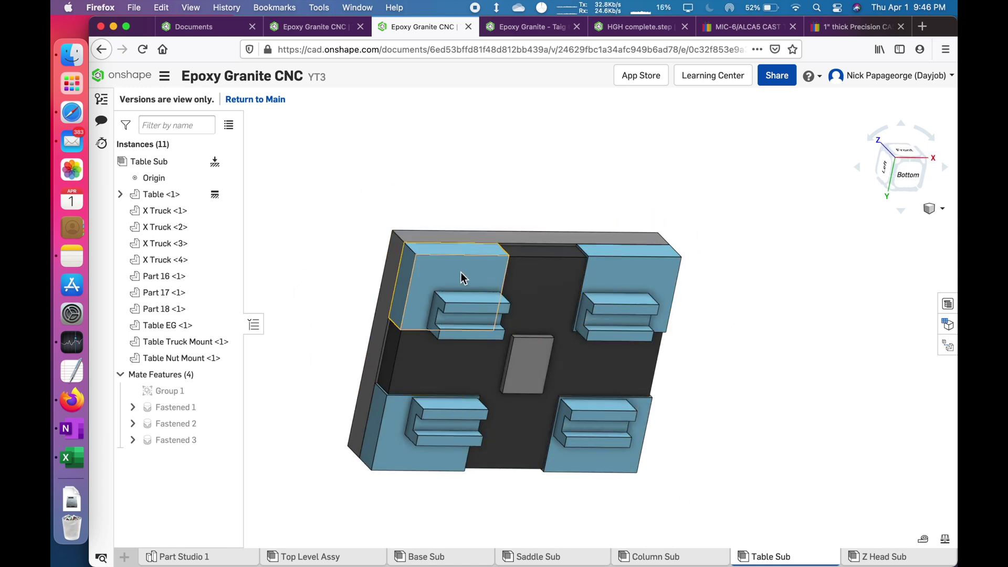
{"action": "mouse_move", "coordinate": [461, 272]}
{"action": "right_mouse_down"}
{"action": "mouse_move", "coordinate": [652, 326]}
{"action": "mouse_move", "coordinate": [653, 311]}
{"action": "mouse_move", "coordinate": [575, 340]}
{"action": "mouse_move", "coordinate": [580, 403]}
{"action": "mouse_move", "coordinate": [525, 367]}
{"action": "mouse_move", "coordinate": [553, 288]}
{"action": "right_mouse_up"}
{"action": "scroll", "coordinate": [512, 350], "scroll_direction": "up", "scroll_amount": 4}
{"action": "right_click_drag", "start_coordinate": [512, 350], "coordinate": [498, 330]}
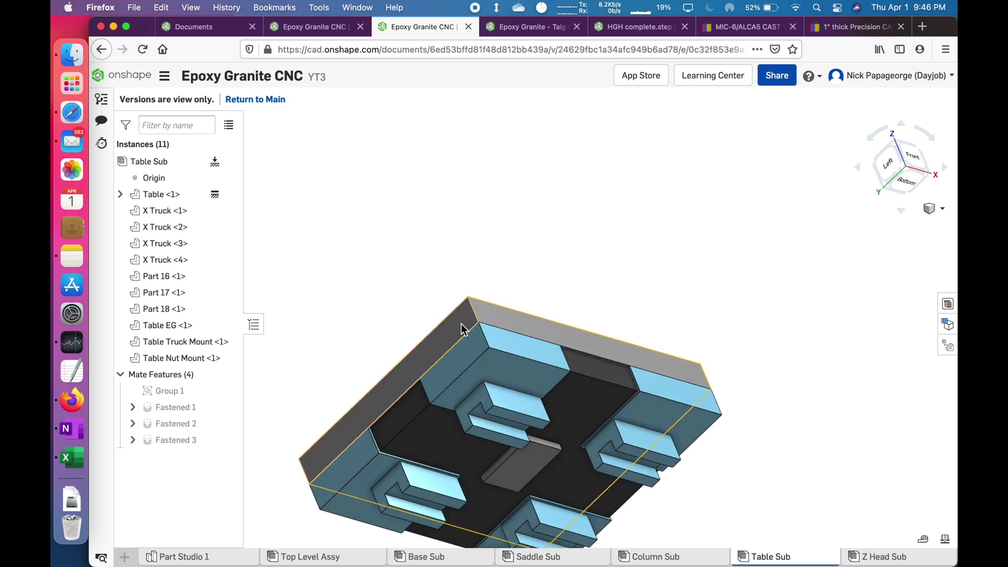
- Select the four truck mounts on the table's underside to point them out, and clear the selection
{"action": "right_click_drag", "start_coordinate": [464, 324], "coordinate": [532, 338]}
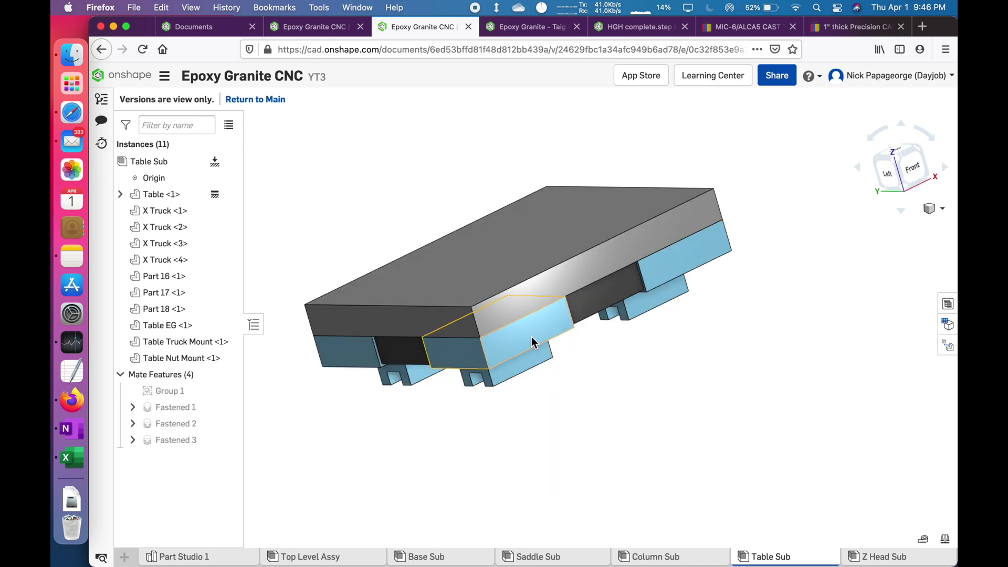
{"action": "right_click_drag", "start_coordinate": [519, 374], "coordinate": [543, 471]}
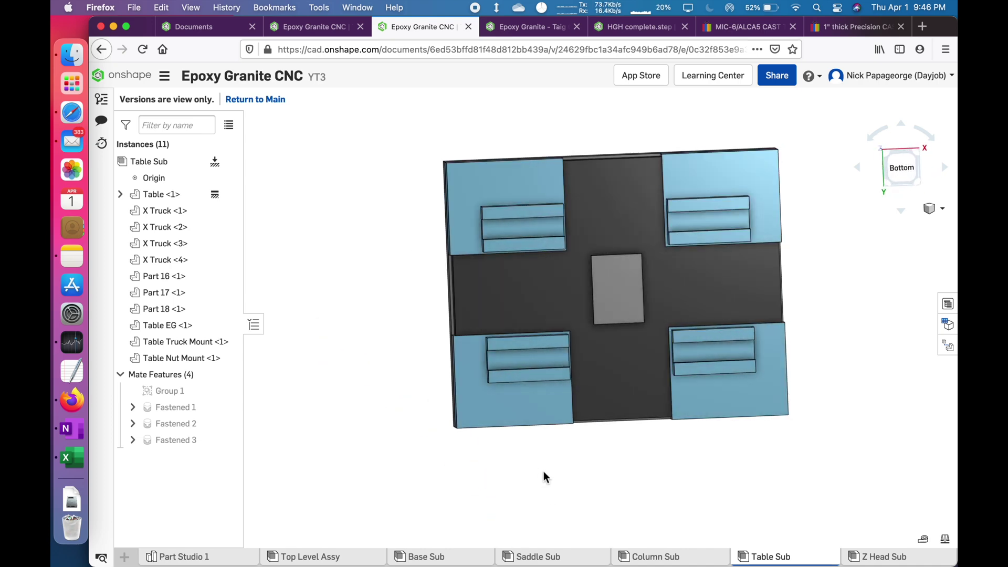
{"action": "left_click", "coordinate": [724, 180]}
{"action": "left_click", "coordinate": [764, 367]}
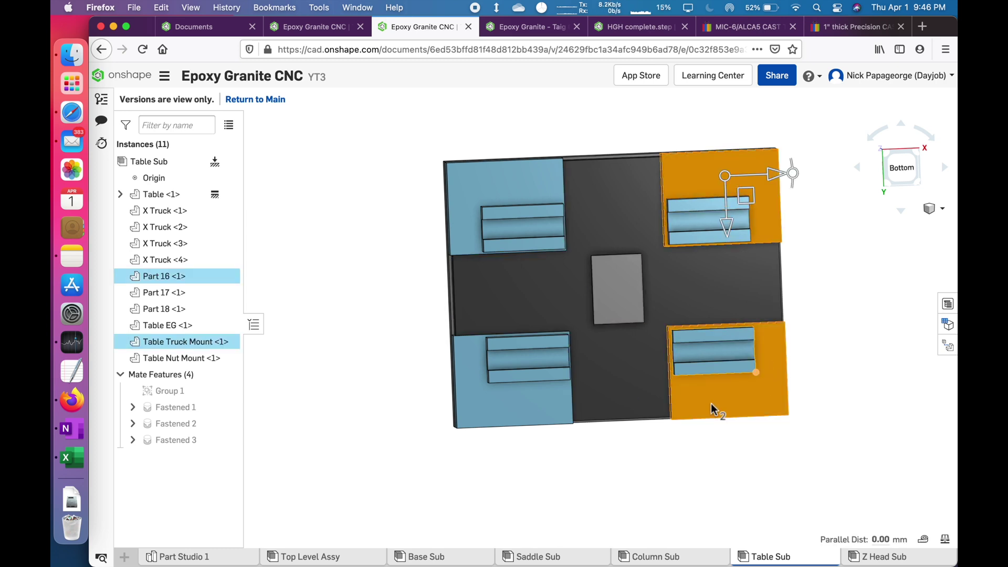
{"action": "left_click", "coordinate": [546, 412]}
{"action": "left_click", "coordinate": [501, 212]}
{"action": "left_click", "coordinate": [419, 302]}
- Examine the table plate's flat top face from above, and compare it with the mount layout on the underside
{"action": "right_click_drag", "start_coordinate": [418, 302], "coordinate": [565, 501]}
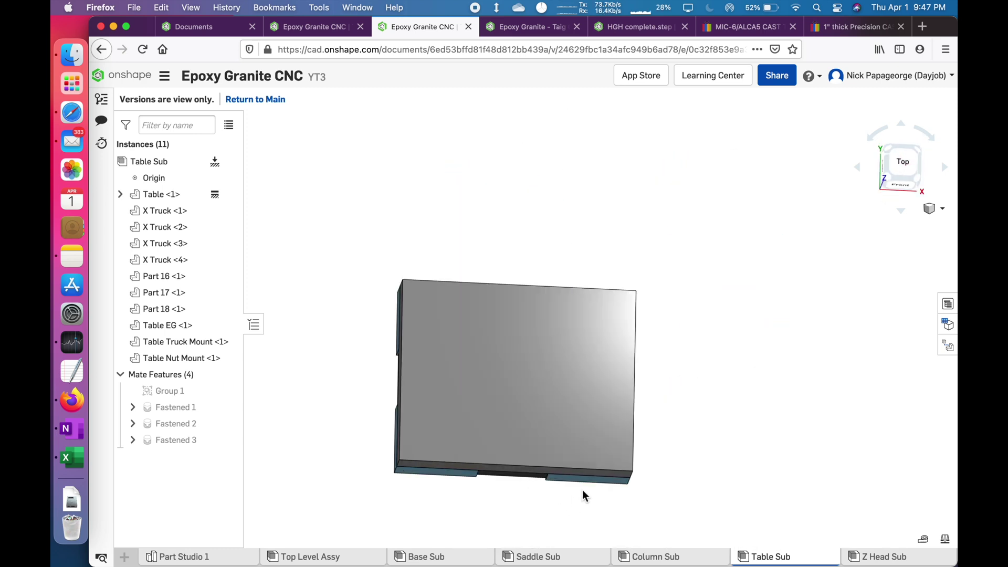
{"action": "key", "text": "shift+5"}
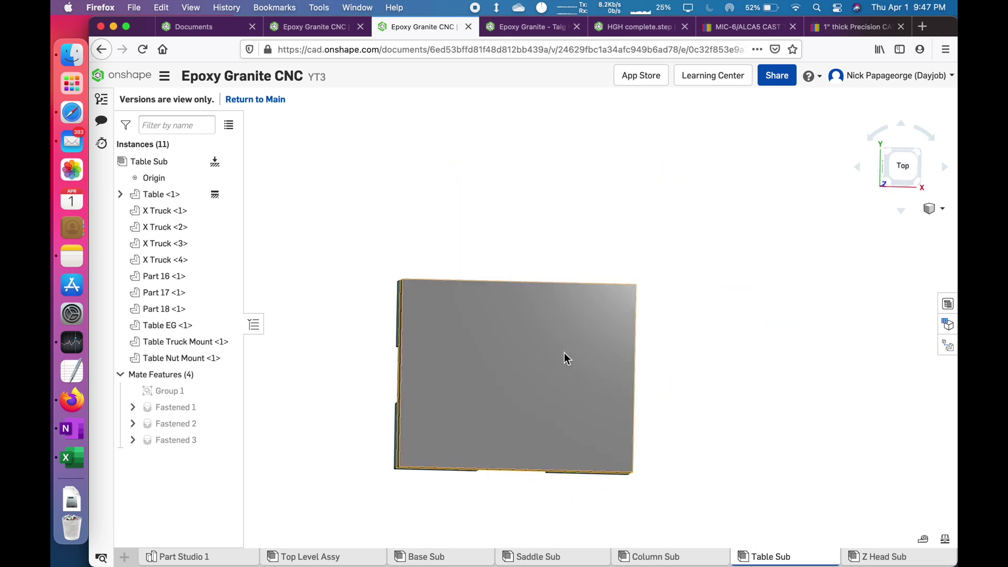
{"action": "right_click_drag", "start_coordinate": [483, 292], "coordinate": [598, 247]}
{"action": "scroll", "coordinate": [608, 342], "scroll_direction": "down", "scroll_amount": 4}
{"action": "scroll", "coordinate": [608, 341], "scroll_direction": "up", "scroll_amount": 6}
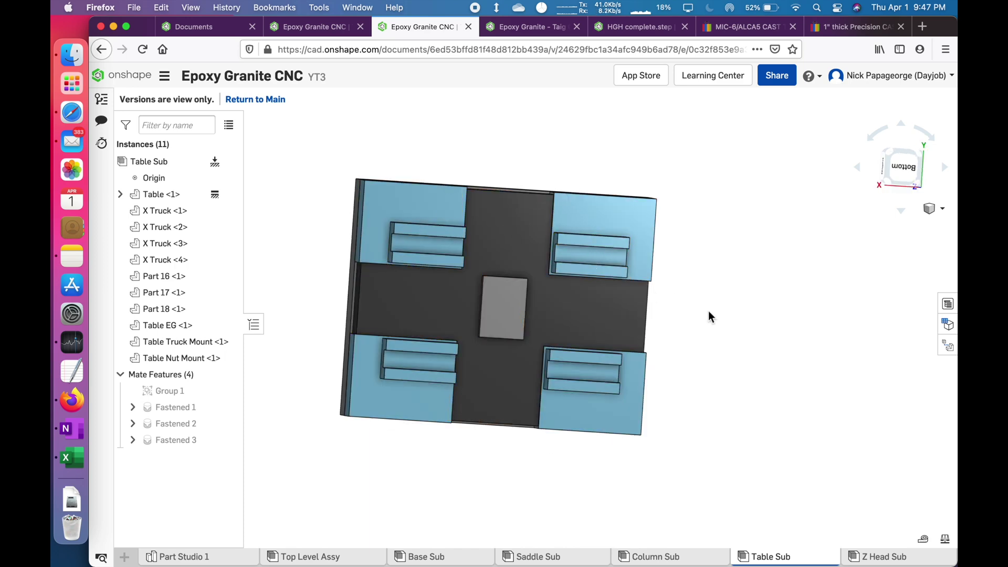
- Open the Top Level Assy and inspect the Z head on the column above the table
{"action": "left_click", "coordinate": [310, 557]}
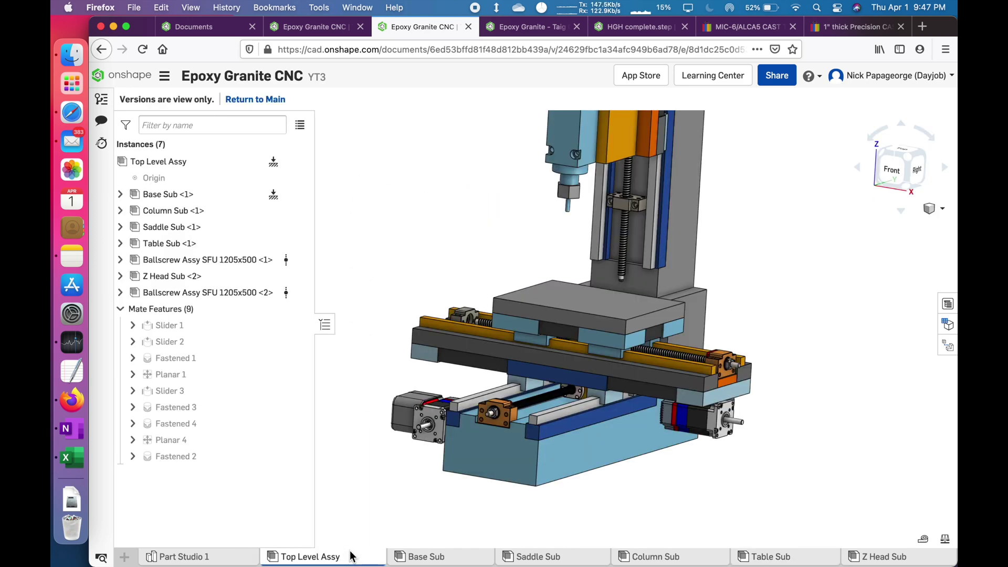
{"action": "right_click_drag", "start_coordinate": [592, 302], "coordinate": [603, 316]}
{"action": "scroll", "coordinate": [544, 436], "scroll_direction": "down", "scroll_amount": 4}
{"action": "right_click_drag", "start_coordinate": [598, 273], "coordinate": [607, 254]}
{"action": "scroll", "coordinate": [604, 253], "scroll_direction": "up", "scroll_amount": 5}
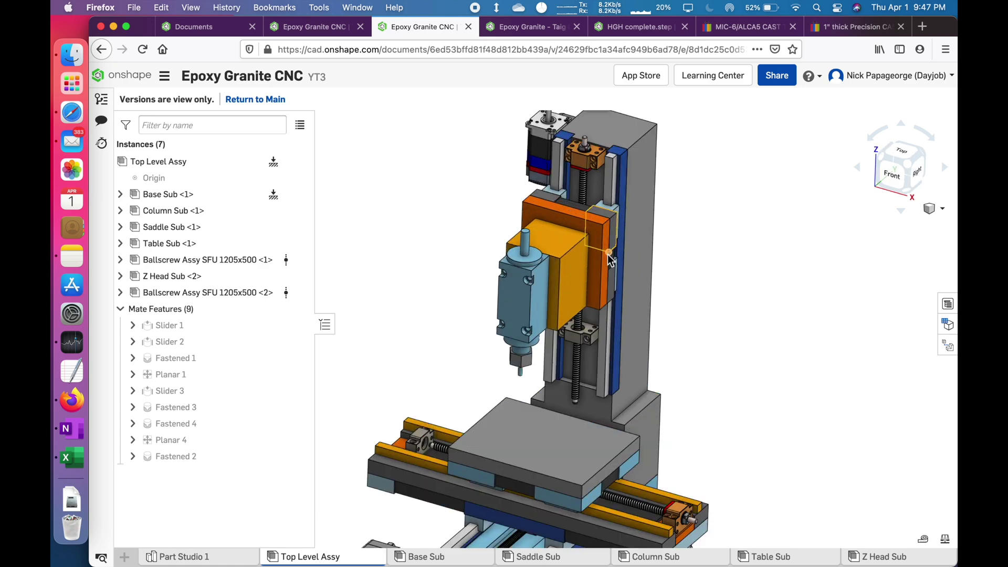
- Open the Z Head Sub assembly and examine its rear side at close range, including the trucks, truck mounts and nut mount
{"action": "left_click", "coordinate": [875, 557]}
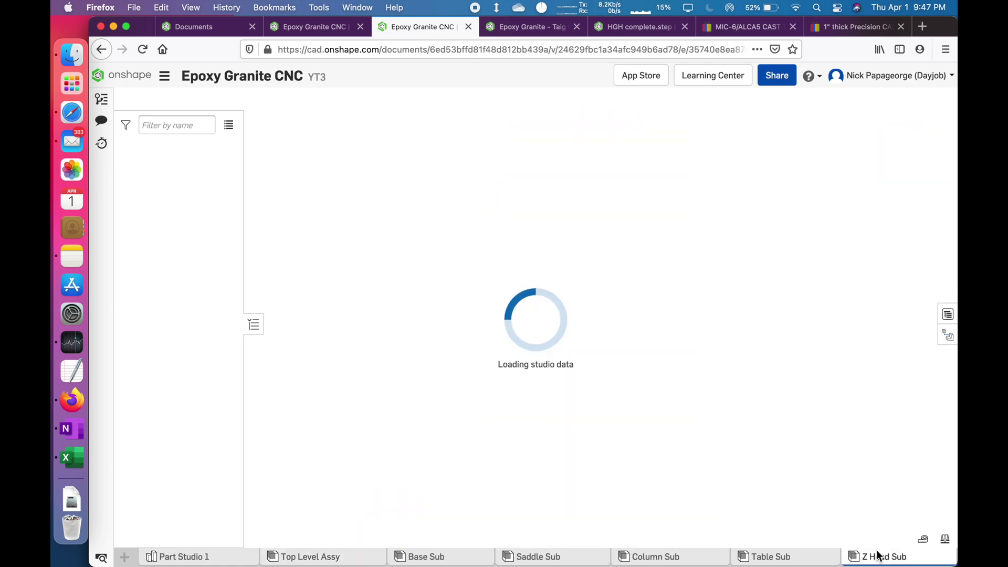
{"action": "scroll", "coordinate": [600, 166], "scroll_direction": "up", "scroll_amount": 5}
{"action": "right_click_drag", "start_coordinate": [634, 184], "coordinate": [662, 159]}
{"action": "right_click_drag", "start_coordinate": [604, 267], "coordinate": [572, 253]}
{"action": "scroll", "coordinate": [550, 270], "scroll_direction": "down", "scroll_amount": 3}
{"action": "scroll", "coordinate": [555, 257], "scroll_direction": "up", "scroll_amount": 5}
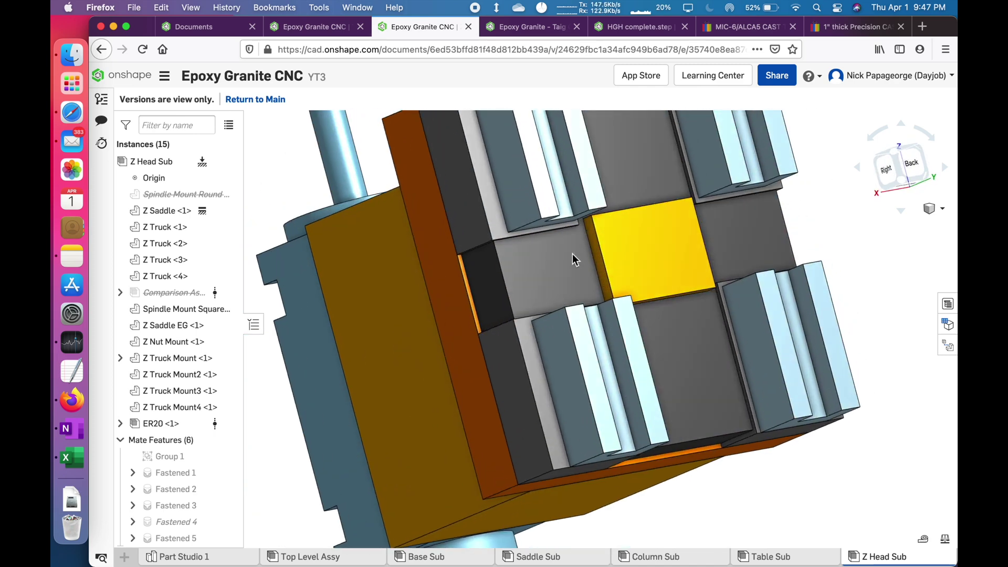
- Select Z Truck Mount and Z Truck Mount3 on the Z head's rear to point them out, and clear the selection
{"action": "left_click", "coordinate": [492, 201]}
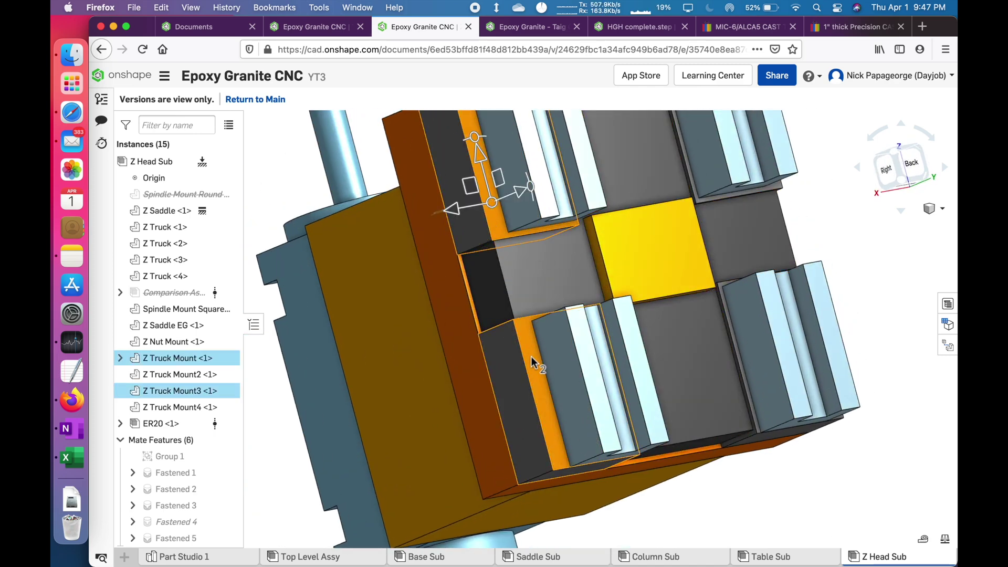
{"action": "left_click", "coordinate": [527, 340]}
{"action": "scroll", "coordinate": [518, 287], "scroll_direction": "down", "scroll_amount": 5}
{"action": "left_click", "coordinate": [632, 429]}
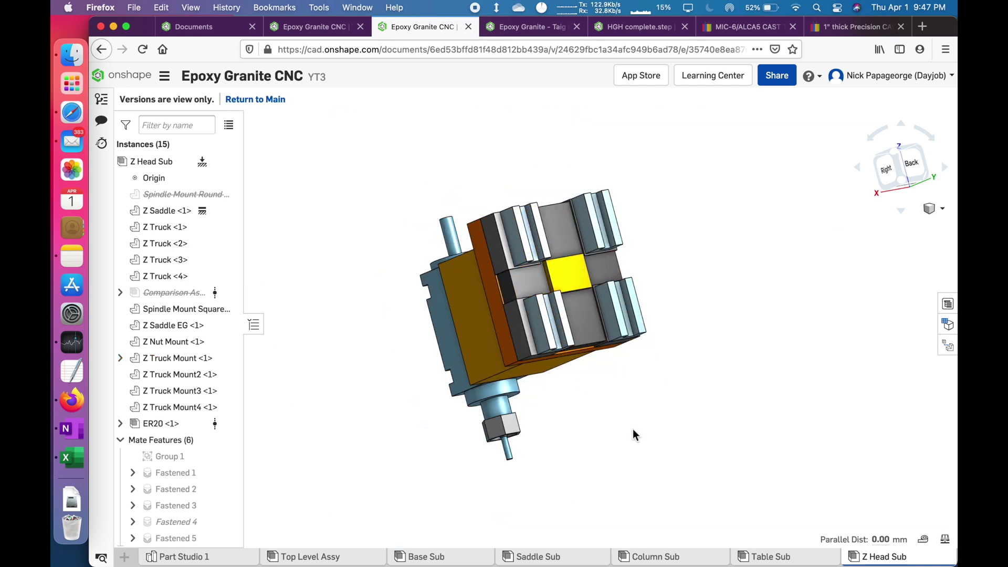
- Examine the Z head's rear once more, and return to the Top Level Assy to view the table on the saddle
{"action": "scroll", "coordinate": [572, 282], "scroll_direction": "up", "scroll_amount": 5}
{"action": "right_click_drag", "start_coordinate": [572, 281], "coordinate": [530, 244]}
{"action": "scroll", "coordinate": [524, 226], "scroll_direction": "up", "scroll_amount": 5}
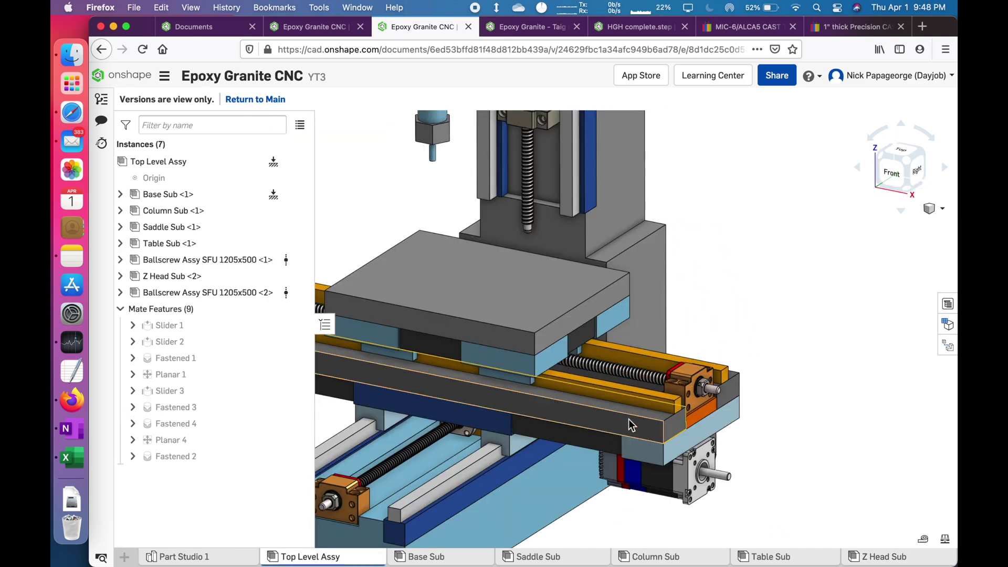
{"action": "scroll", "coordinate": [629, 418], "scroll_direction": "down", "scroll_amount": 5}
- Open the Saddle Sub assembly and examine its X rails, rail mounts and ballscrew from the front +X end
{"action": "left_click", "coordinate": [536, 556]}
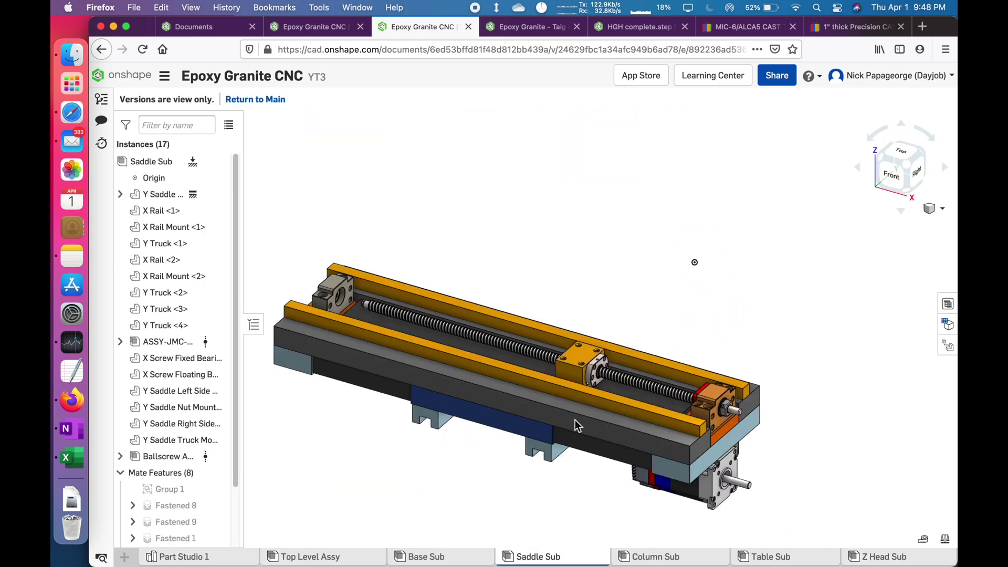
{"action": "scroll", "coordinate": [597, 305], "scroll_direction": "down", "scroll_amount": 3}
{"action": "scroll", "coordinate": [542, 336], "scroll_direction": "up", "scroll_amount": 2}
{"action": "scroll", "coordinate": [542, 334], "scroll_direction": "up", "scroll_amount": 3}
{"action": "right_click_drag", "start_coordinate": [543, 336], "coordinate": [561, 321]}
{"action": "left_click", "coordinate": [724, 335]}
{"action": "right_click_drag", "start_coordinate": [724, 336], "coordinate": [703, 368]}
{"action": "left_click", "coordinate": [693, 422]}
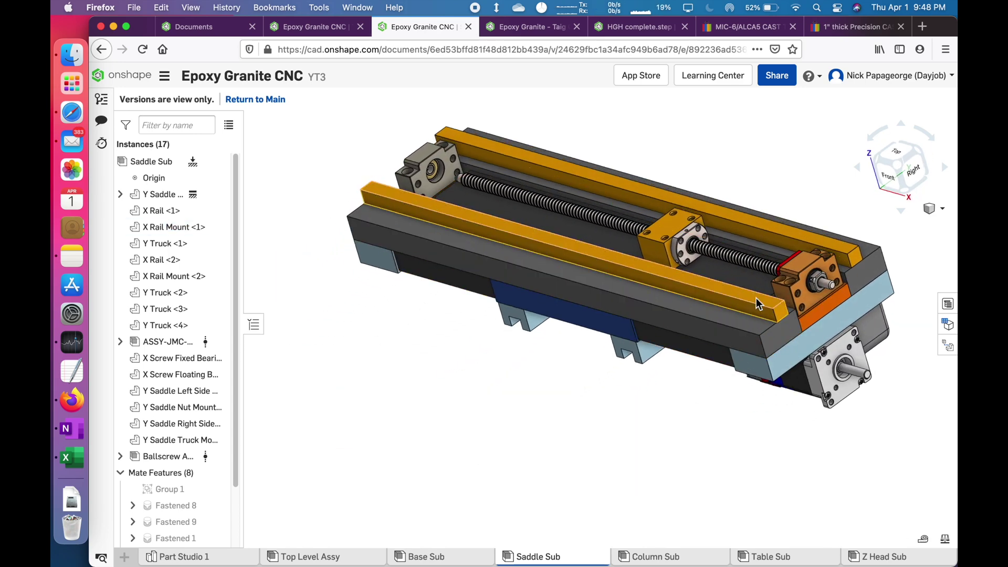
- Point out the front X rail and the Y Saddle epoxy granite body on the underside, and clear the selection
{"action": "left_click", "coordinate": [756, 297]}
{"action": "left_click", "coordinate": [721, 399]}
{"action": "right_click_drag", "start_coordinate": [721, 399], "coordinate": [755, 320]}
{"action": "left_click", "coordinate": [718, 285]}
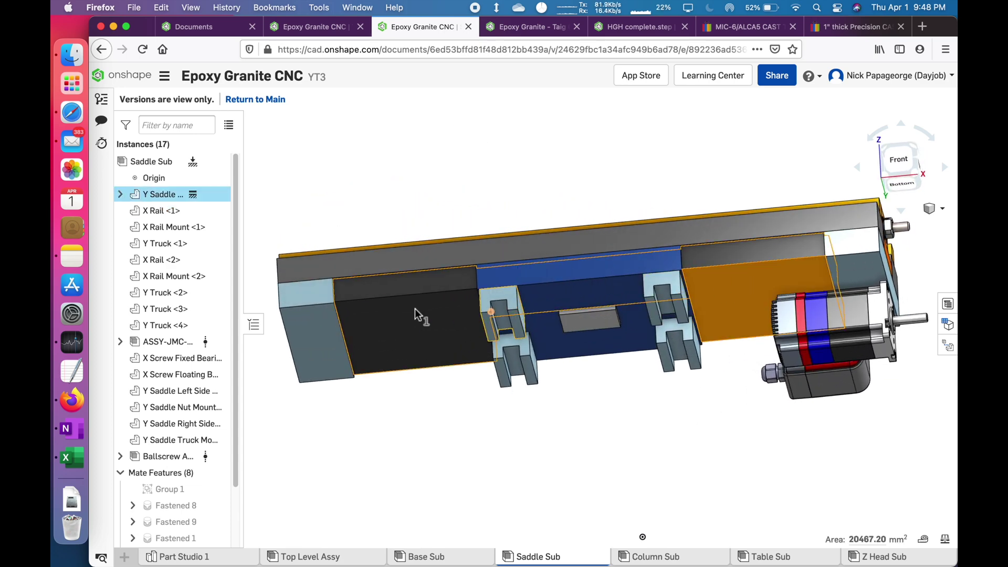
{"action": "left_click", "coordinate": [445, 400]}
{"action": "mouse_move", "coordinate": [445, 400]}
{"action": "right_mouse_down"}
{"action": "mouse_move", "coordinate": [467, 377]}
{"action": "mouse_move", "coordinate": [607, 414]}
{"action": "mouse_move", "coordinate": [525, 356]}
{"action": "mouse_move", "coordinate": [497, 472]}
{"action": "mouse_move", "coordinate": [609, 355]}
{"action": "right_mouse_up"}
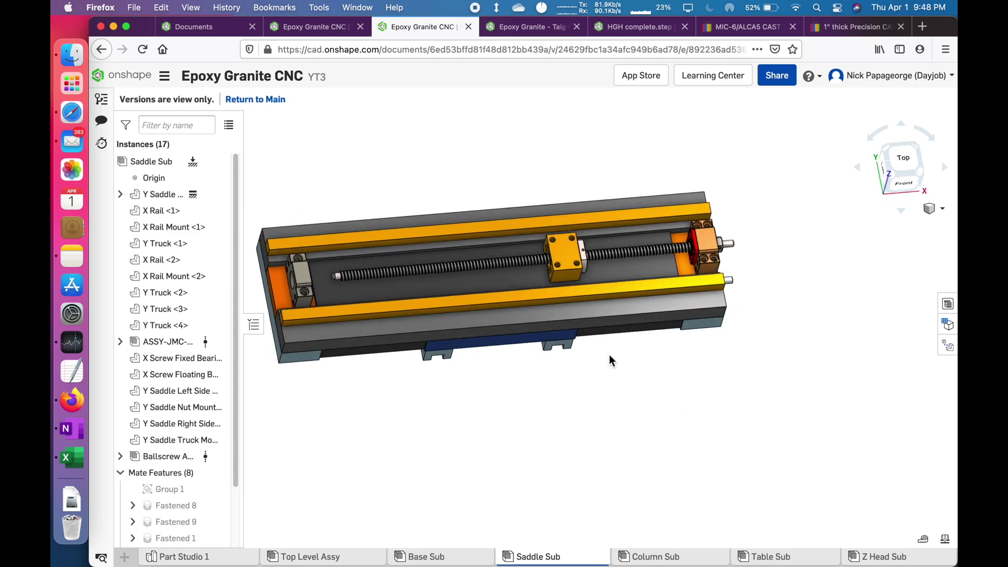
- Select X Rail Mount <1> and X Rail Mount <2> in turn to point them out, clearing the selection after each
{"action": "scroll", "coordinate": [587, 331], "scroll_direction": "up", "scroll_amount": 5}
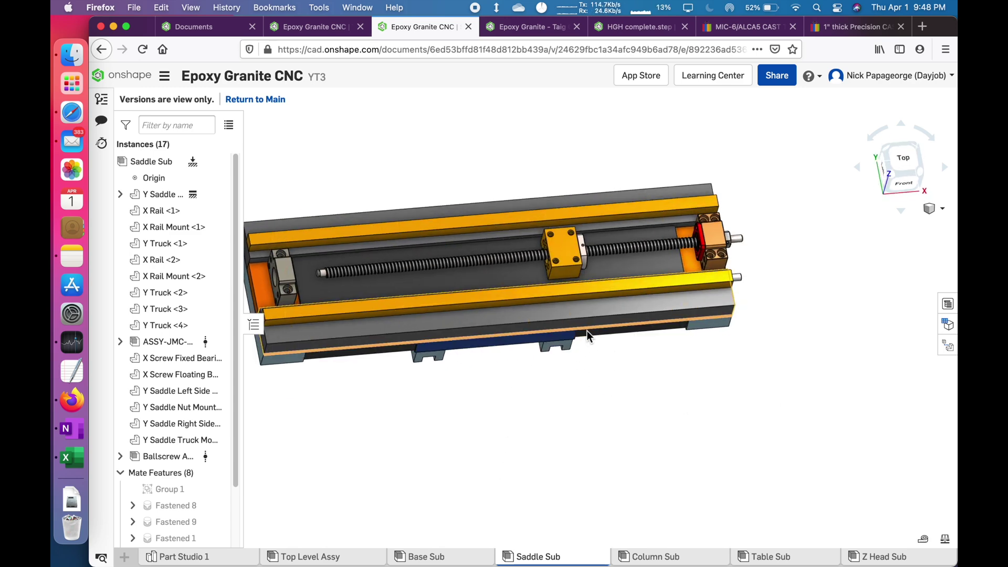
{"action": "left_click", "coordinate": [588, 294]}
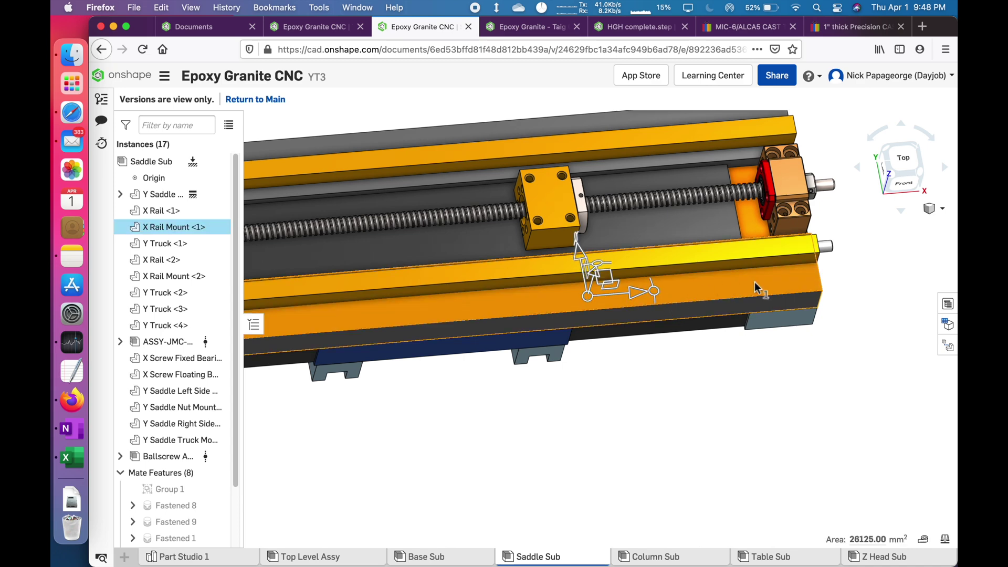
{"action": "scroll", "coordinate": [629, 331], "scroll_direction": "down", "scroll_amount": 3}
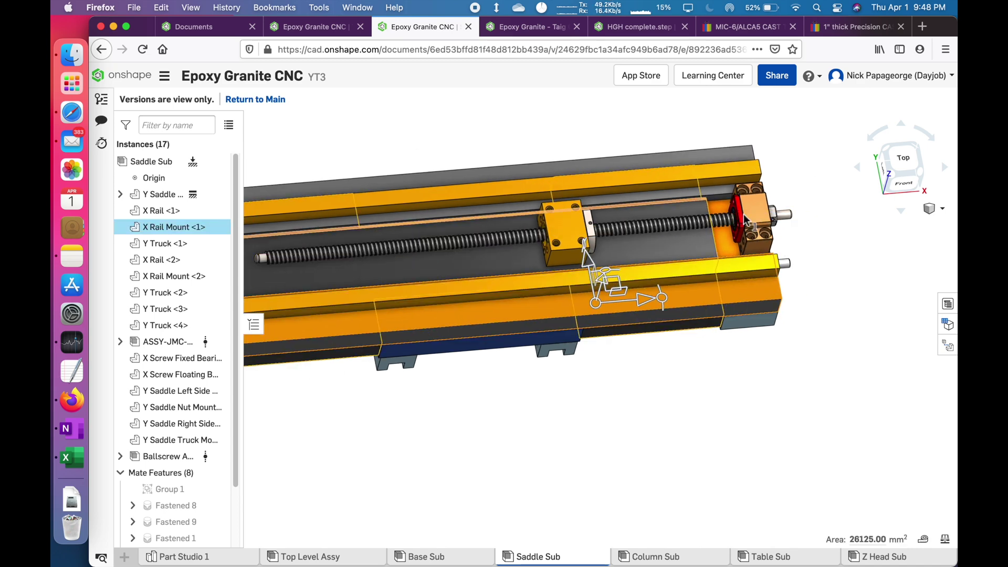
{"action": "left_click", "coordinate": [848, 217]}
{"action": "right_click_drag", "start_coordinate": [790, 190], "coordinate": [777, 219]}
{"action": "left_click", "coordinate": [743, 146]}
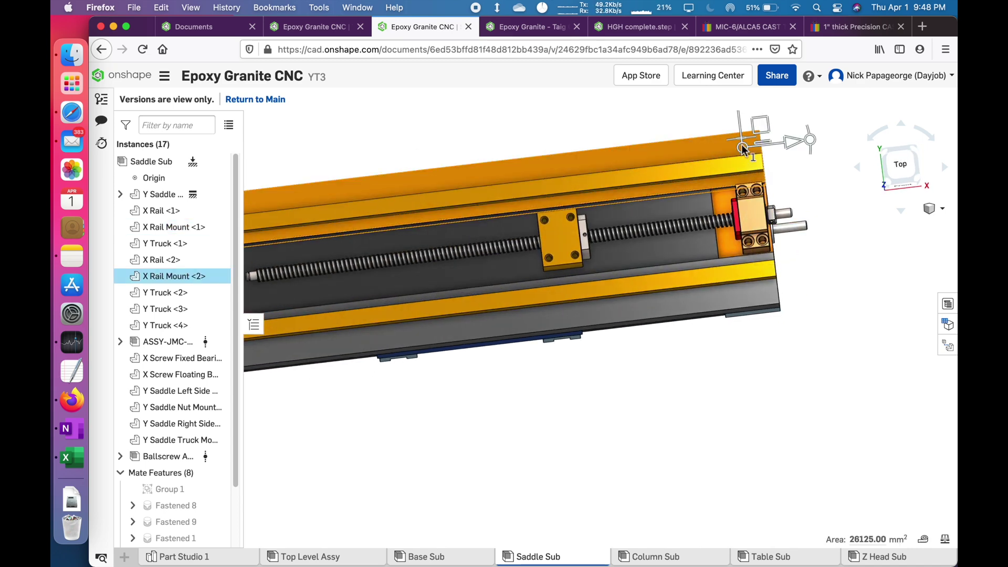
{"action": "left_click", "coordinate": [836, 217]}
- Select the blue Y saddle truck mount on the saddle's underside to point it out, and clear the selection
{"action": "right_click_drag", "start_coordinate": [797, 222], "coordinate": [807, 272]}
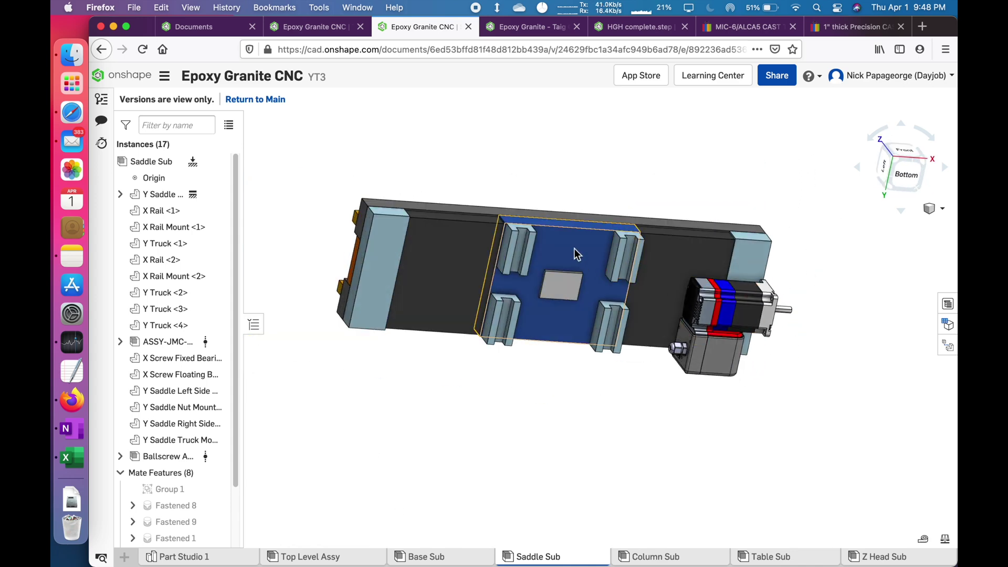
{"action": "left_click", "coordinate": [525, 232]}
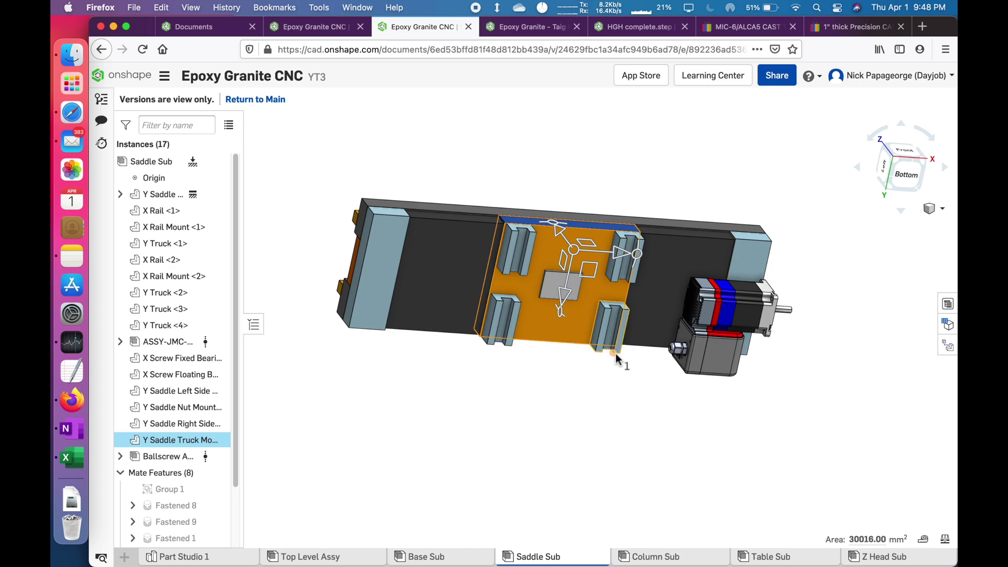
{"action": "right_click_drag", "start_coordinate": [624, 256], "coordinate": [598, 307]}
{"action": "left_click", "coordinate": [553, 165]}
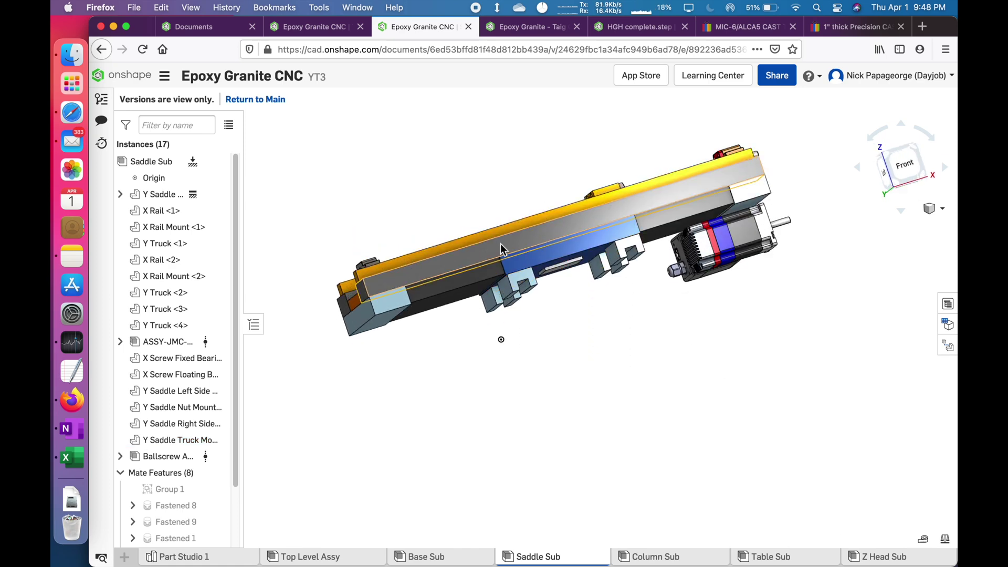
- Examine the saddle's underside, select the nut mount between the four Y trucks, and clear the selection
{"action": "right_click_drag", "start_coordinate": [501, 241], "coordinate": [486, 169]}
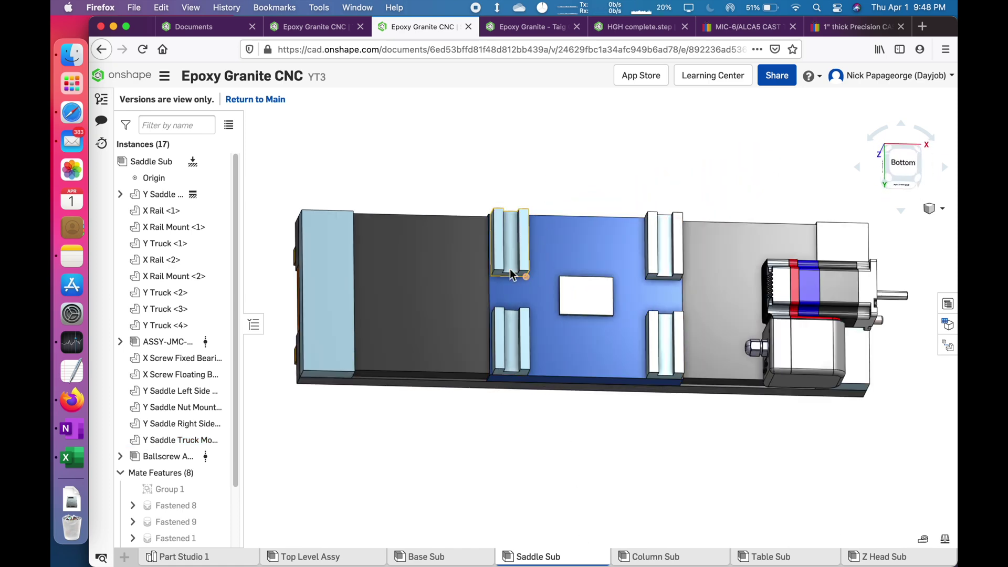
{"action": "right_click_drag", "start_coordinate": [563, 273], "coordinate": [585, 316]}
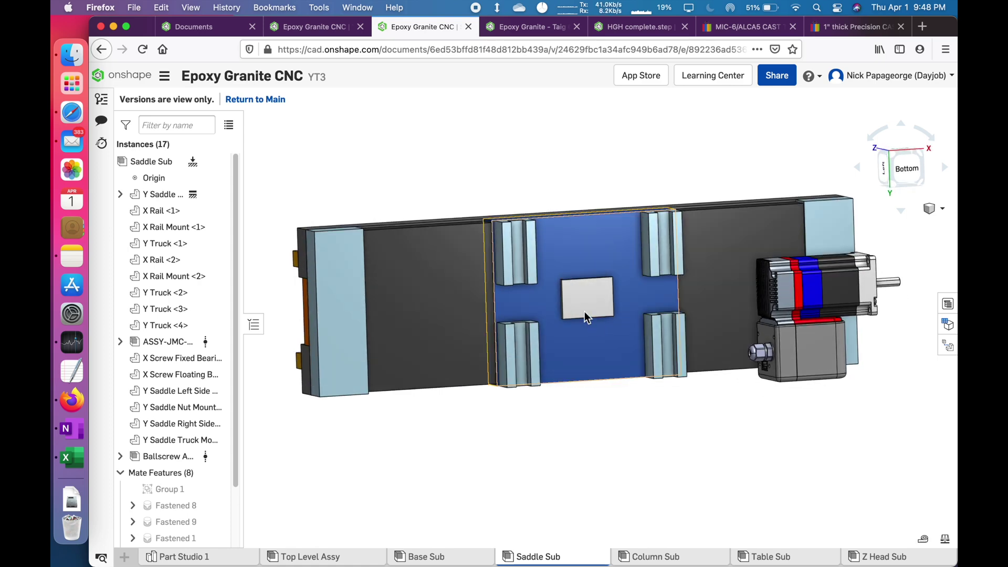
{"action": "left_click", "coordinate": [584, 299]}
{"action": "scroll", "coordinate": [587, 260], "scroll_direction": "down", "scroll_amount": 5}
{"action": "left_click", "coordinate": [539, 375]}
{"action": "scroll", "coordinate": [493, 272], "scroll_direction": "up", "scroll_amount": 5}
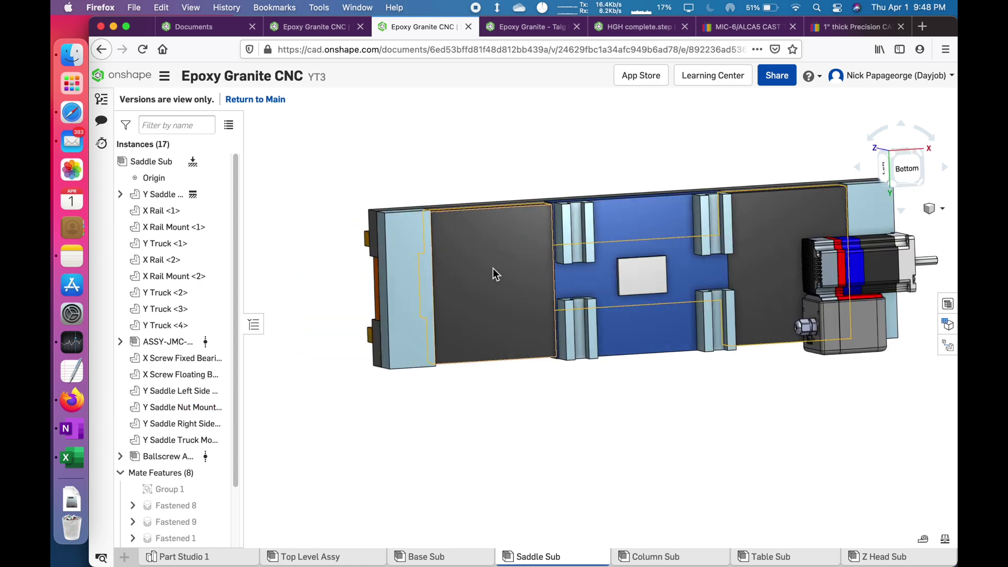
- Select the Y saddle left and right side mounts at the underside's two ends, and clear the selection
{"action": "right_click_drag", "start_coordinate": [493, 272], "coordinate": [493, 290]}
{"action": "left_click", "coordinate": [423, 263]}
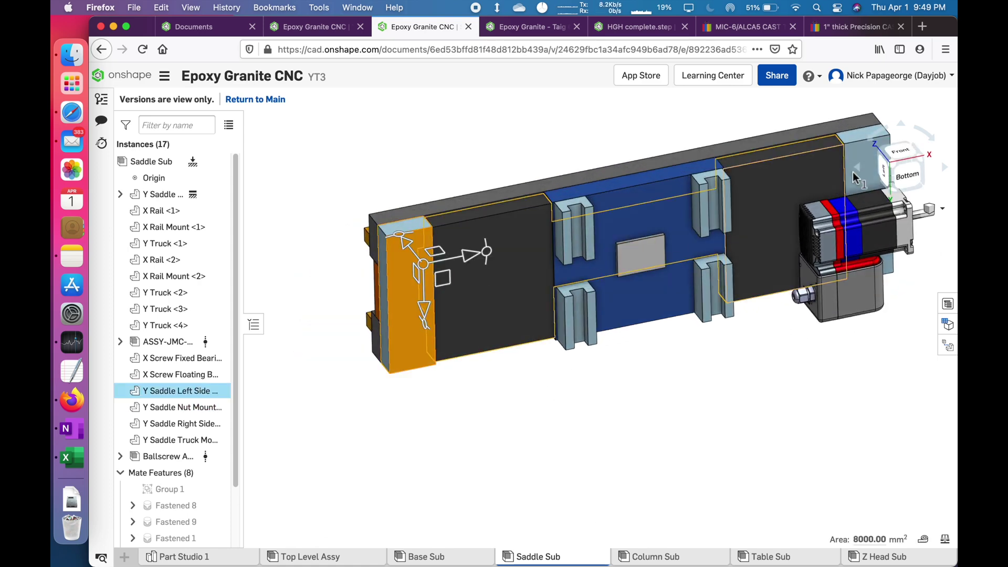
{"action": "left_click", "coordinate": [861, 151]}
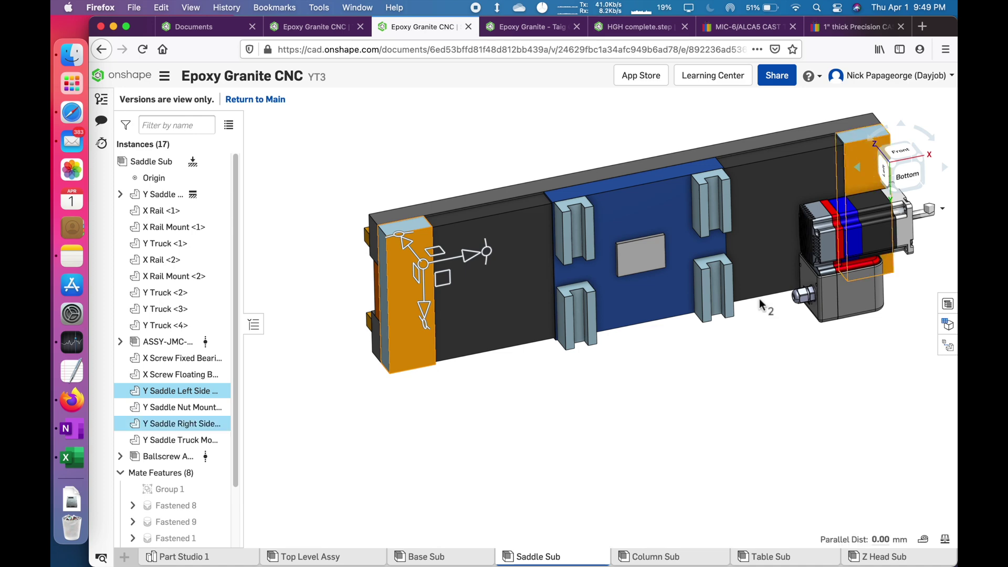
{"action": "left_click", "coordinate": [654, 419]}
- Examine the saddle's +X end with the motor below the screw bearing mount, and the whole saddle from the front
{"action": "right_click_drag", "start_coordinate": [654, 419], "coordinate": [414, 294]}
{"action": "scroll", "coordinate": [808, 238], "scroll_direction": "up", "scroll_amount": 5}
{"action": "mouse_move", "coordinate": [809, 238]}
{"action": "right_mouse_down"}
{"action": "mouse_move", "coordinate": [793, 266]}
{"action": "mouse_move", "coordinate": [688, 290]}
{"action": "mouse_move", "coordinate": [717, 303]}
{"action": "right_mouse_up"}
{"action": "scroll", "coordinate": [666, 285], "scroll_direction": "down", "scroll_amount": 4}
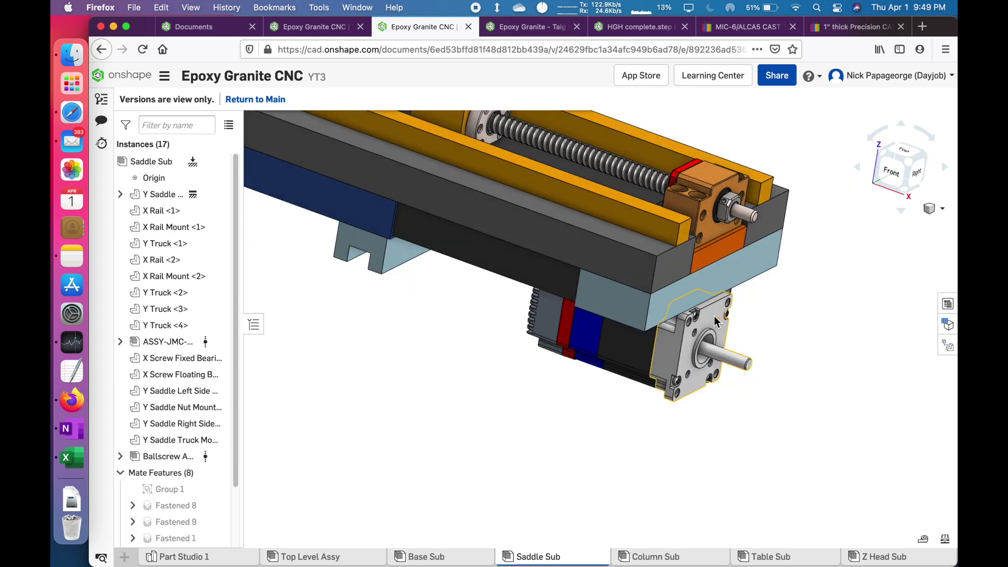
{"action": "right_click_drag", "start_coordinate": [714, 316], "coordinate": [682, 294]}
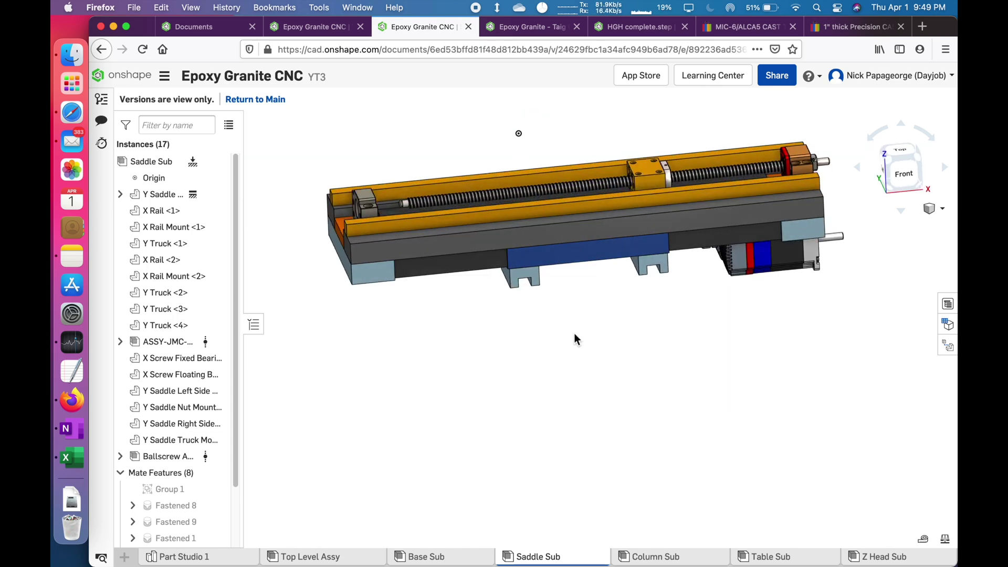
{"action": "mouse_move", "coordinate": [576, 341]}
{"action": "right_mouse_down"}
{"action": "mouse_move", "coordinate": [569, 288]}
{"action": "mouse_move", "coordinate": [586, 334]}
{"action": "right_mouse_up"}
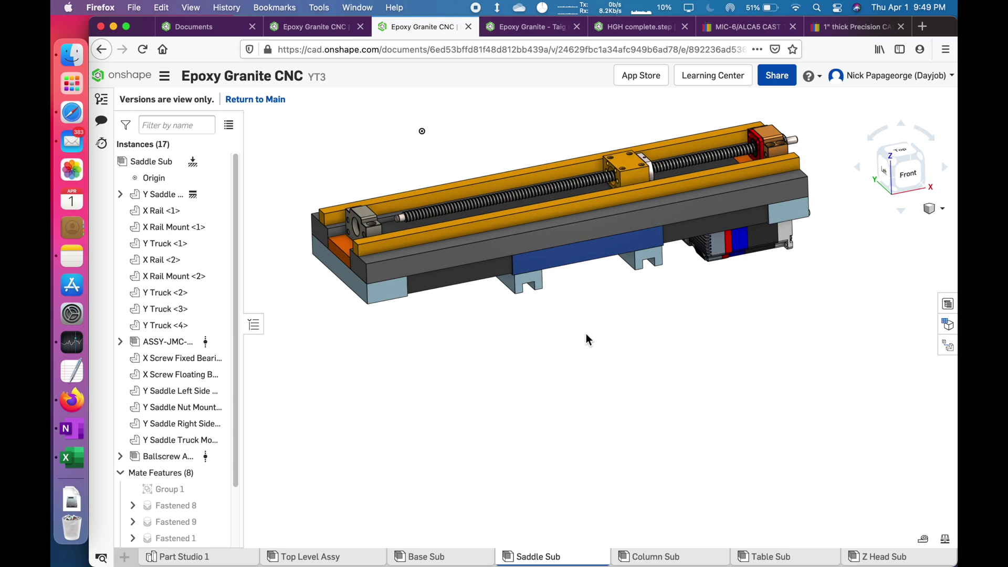
{"action": "right_click_drag", "start_coordinate": [604, 246], "coordinate": [619, 273]}
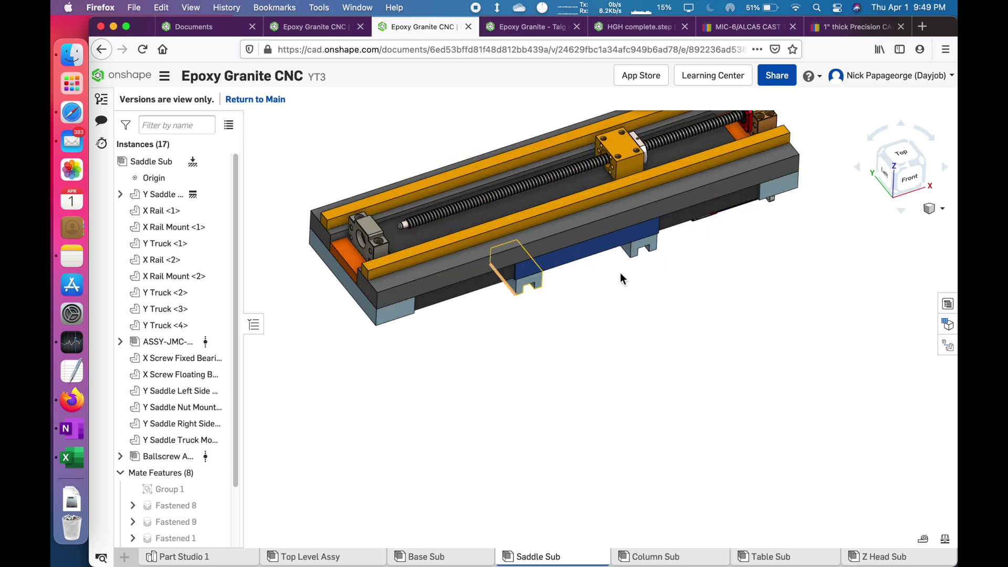
- Select both X rail mounts on the saddle, inspect them through the underside, and clear the selection
{"action": "left_click", "coordinate": [466, 251]}
{"action": "scroll", "coordinate": [465, 253], "scroll_direction": "up", "scroll_amount": 2}
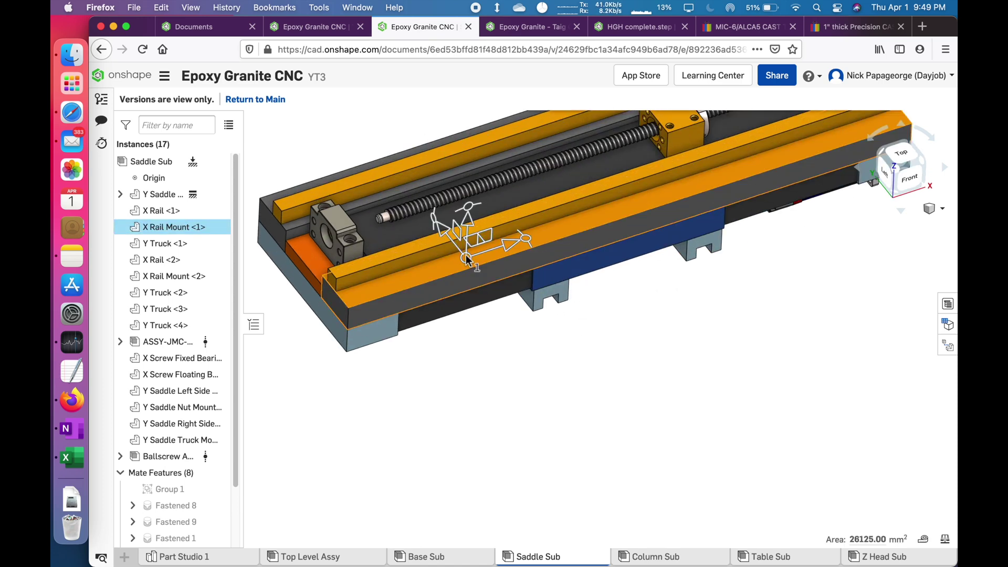
{"action": "left_click", "coordinate": [361, 167]}
{"action": "right_click_drag", "start_coordinate": [361, 167], "coordinate": [458, 216]}
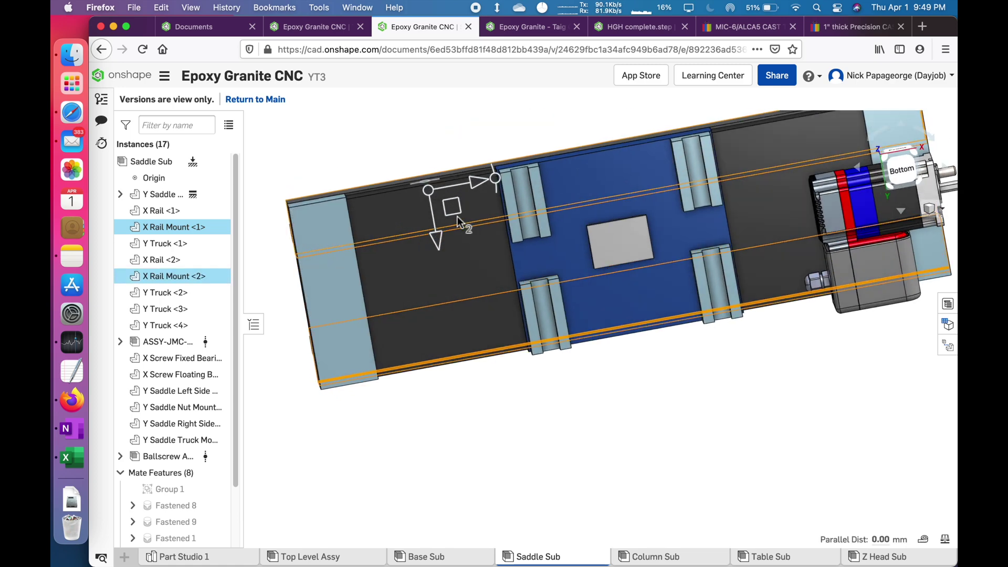
{"action": "key", "text": "Escape"}
- Select the Y saddle truck mount and the left and right side mounts on the underside in turn, clearing each selection
{"action": "left_click", "coordinate": [614, 181]}
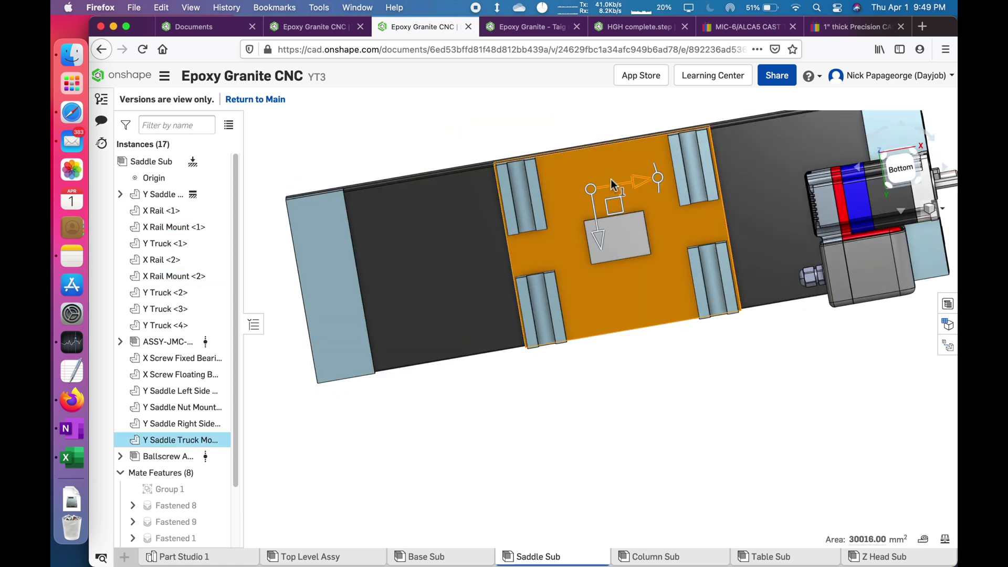
{"action": "left_click", "coordinate": [633, 443]}
{"action": "left_click", "coordinate": [335, 287]}
{"action": "left_click", "coordinate": [426, 440]}
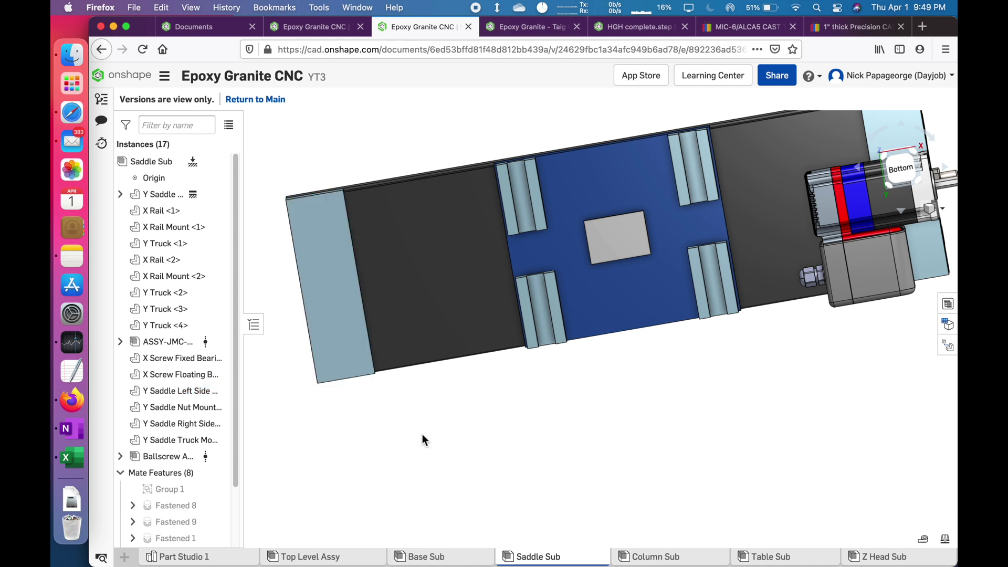
{"action": "left_click", "coordinate": [890, 140]}
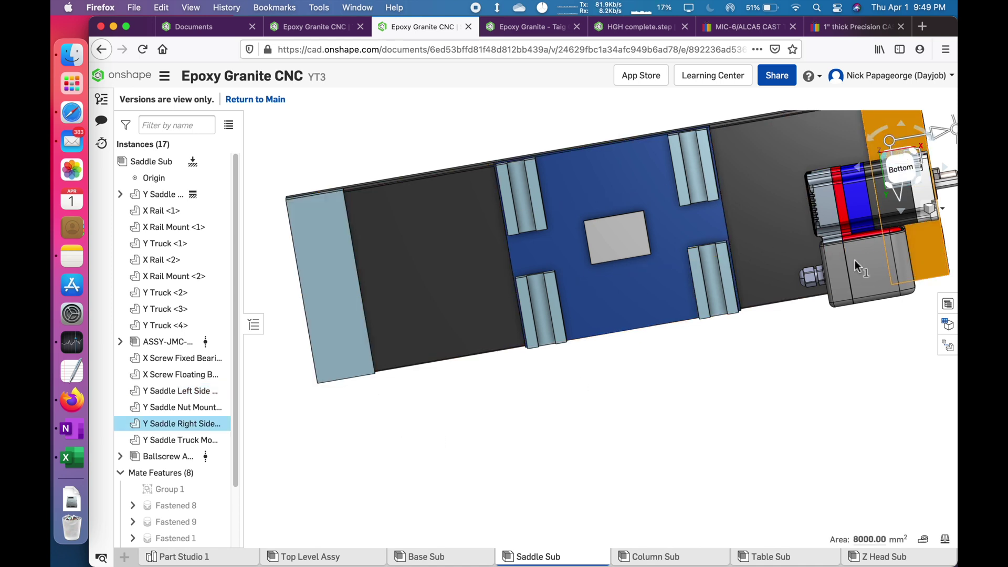
{"action": "left_click", "coordinate": [782, 405]}
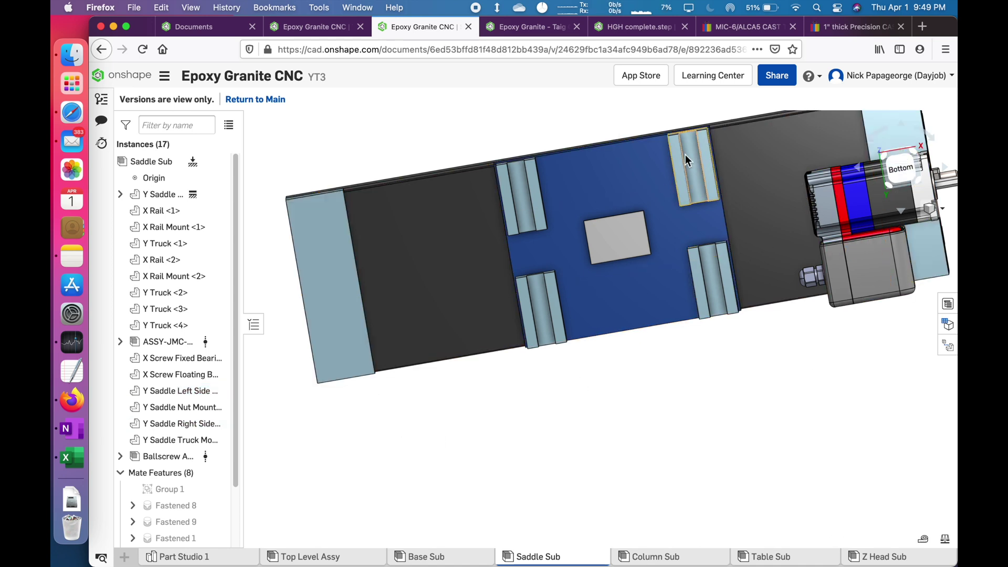
- Select the front and rear X rail mounts from above the saddle to point them out, and clear the selection
{"action": "right_click_drag", "start_coordinate": [629, 243], "coordinate": [654, 342]}
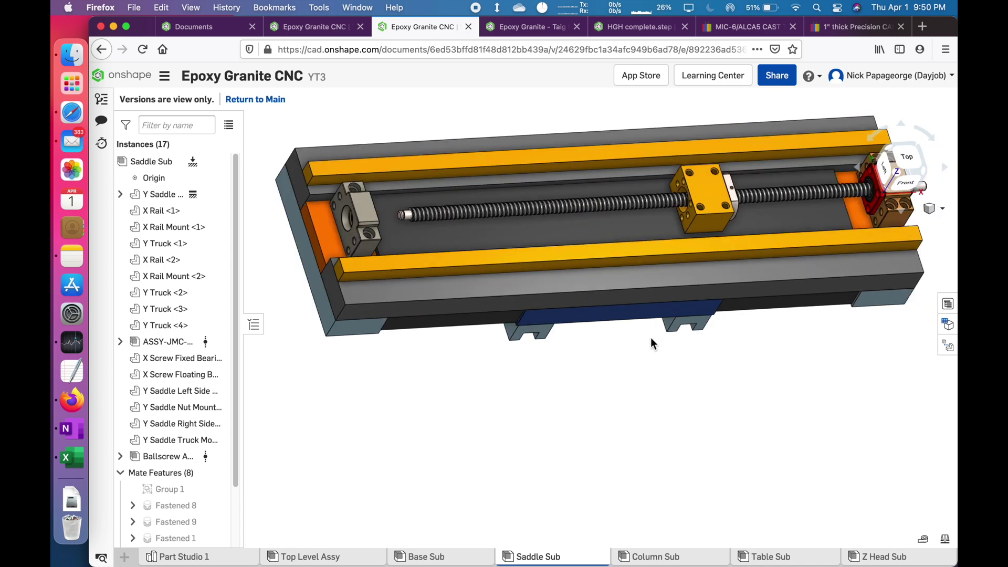
{"action": "left_click", "coordinate": [476, 286]}
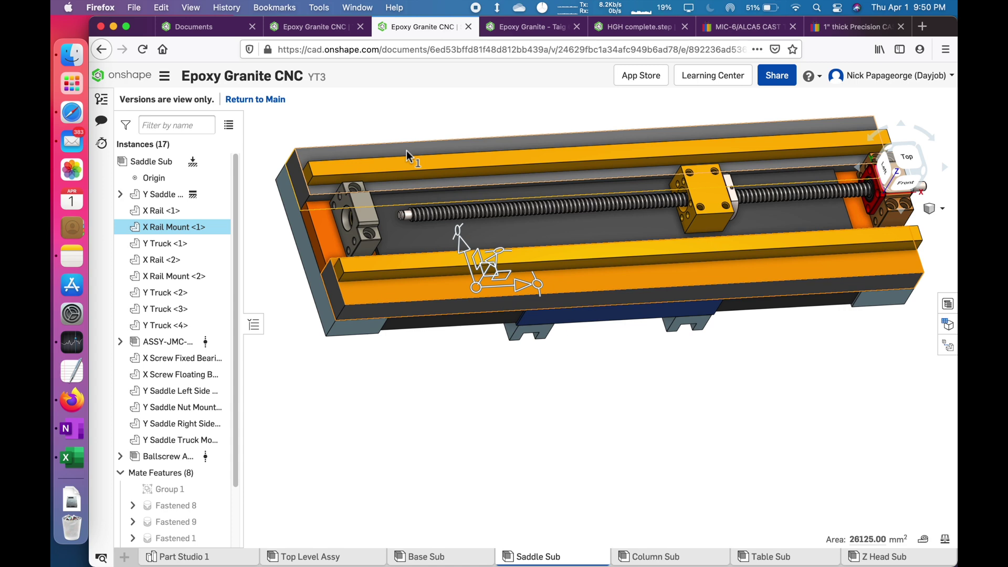
{"action": "left_click", "coordinate": [406, 151]}
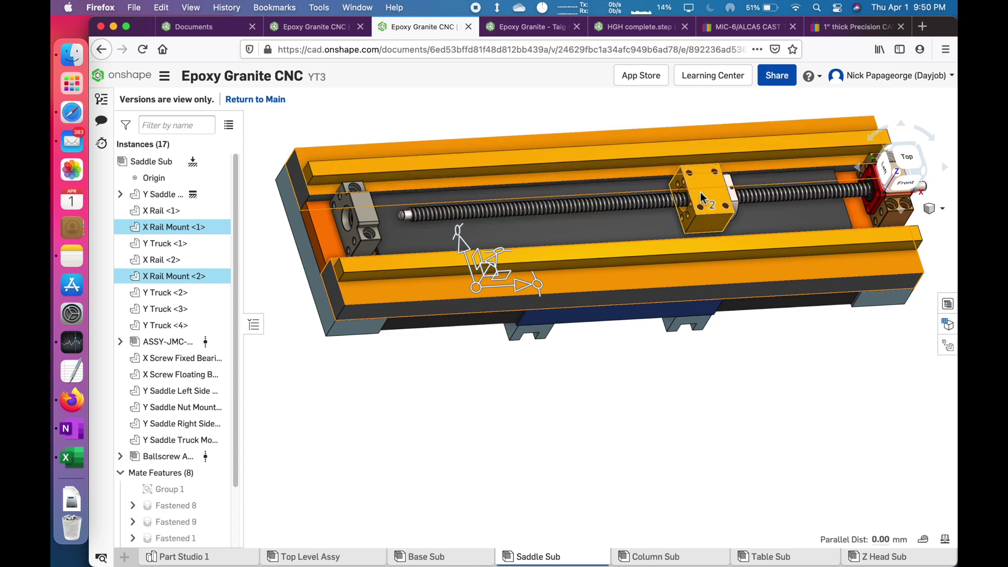
{"action": "left_click", "coordinate": [642, 402]}
- Select the X screw floating and fixed bearing mounts at the saddle's two ends, and clear the selection
{"action": "mouse_move", "coordinate": [625, 348]}
{"action": "right_mouse_down"}
{"action": "mouse_move", "coordinate": [631, 366]}
{"action": "mouse_move", "coordinate": [609, 373]}
{"action": "mouse_move", "coordinate": [628, 367]}
{"action": "right_mouse_up"}
{"action": "left_click", "coordinate": [357, 263]}
{"action": "scroll", "coordinate": [352, 263], "scroll_direction": "down", "scroll_amount": 3}
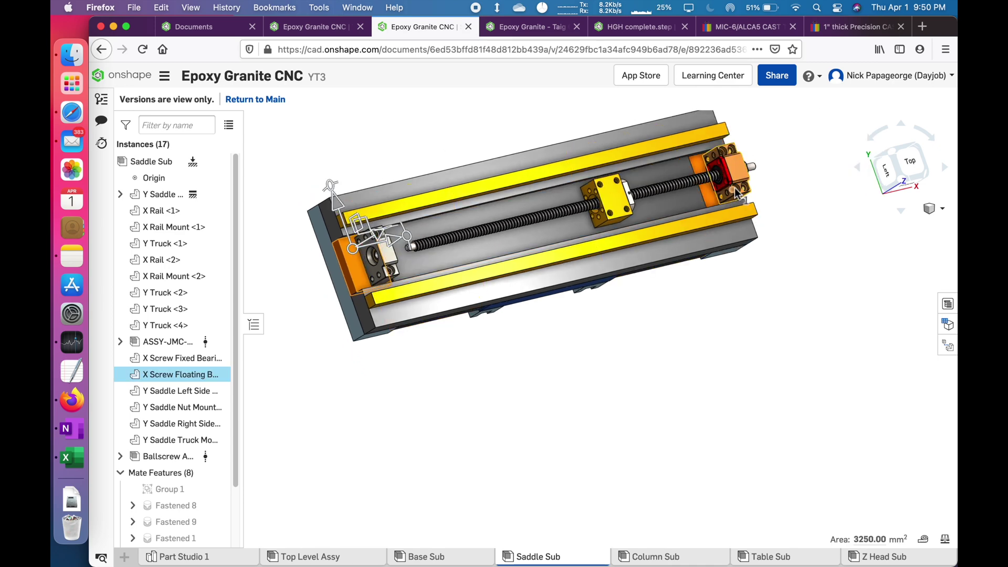
{"action": "scroll", "coordinate": [735, 190], "scroll_direction": "up", "scroll_amount": 4}
{"action": "left_click", "coordinate": [685, 194]}
{"action": "scroll", "coordinate": [685, 195], "scroll_direction": "down", "scroll_amount": 4}
{"action": "key", "text": "space"}
- Examine the saddle body between the X rails from above, and open the Top Level Assy
{"action": "right_click_drag", "start_coordinate": [686, 195], "coordinate": [515, 229]}
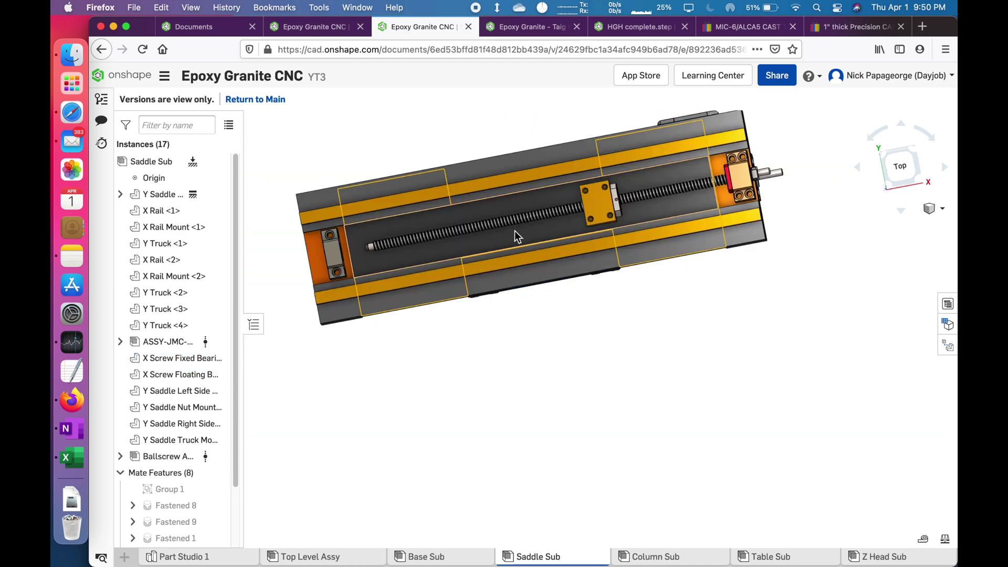
{"action": "left_click", "coordinate": [515, 231]}
{"action": "right_click_drag", "start_coordinate": [550, 262], "coordinate": [544, 240]}
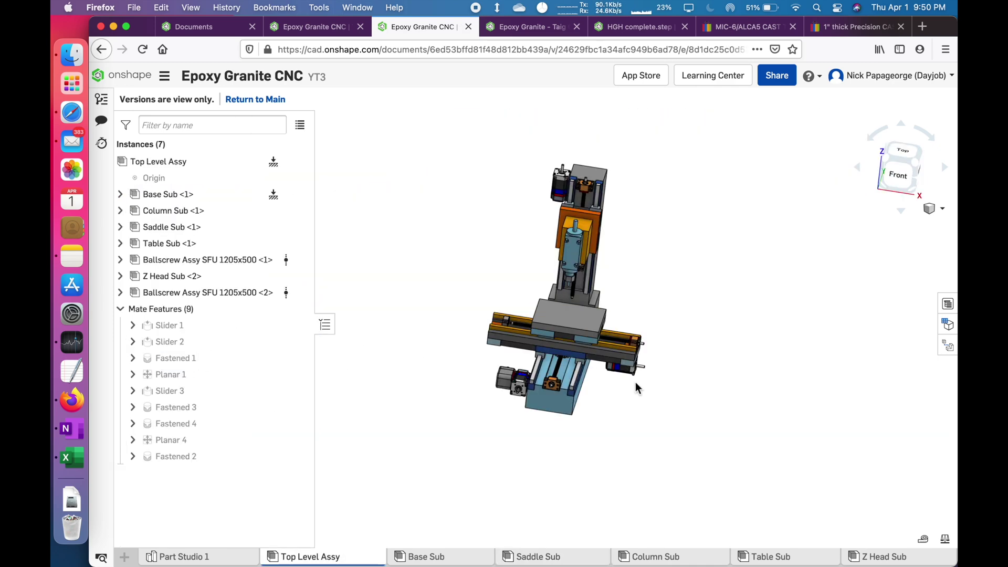
- Examine the X motor below the saddle's +X end from the front and from behind and below
{"action": "scroll", "coordinate": [624, 369], "scroll_direction": "up", "scroll_amount": 6}
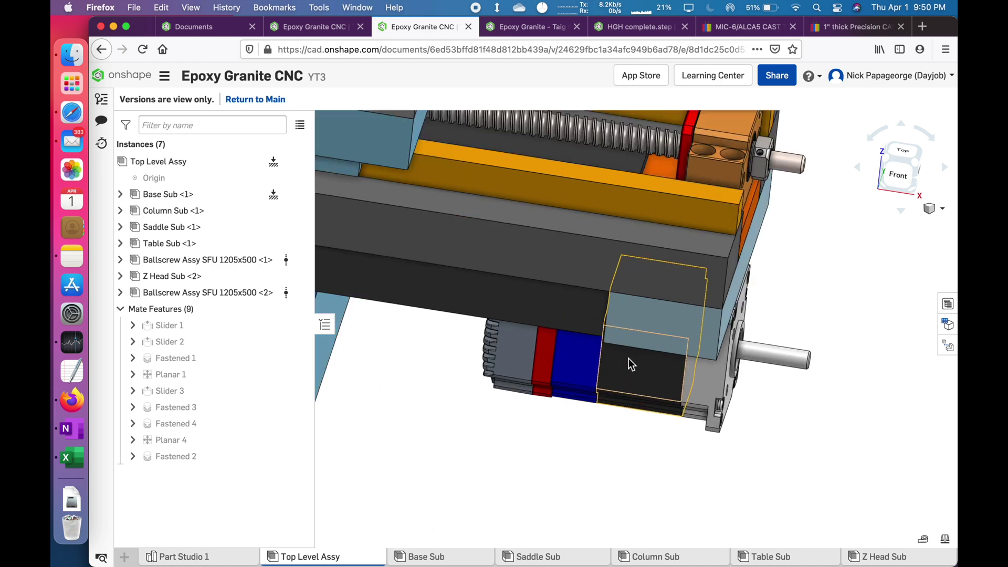
{"action": "right_click_drag", "start_coordinate": [629, 358], "coordinate": [524, 326]}
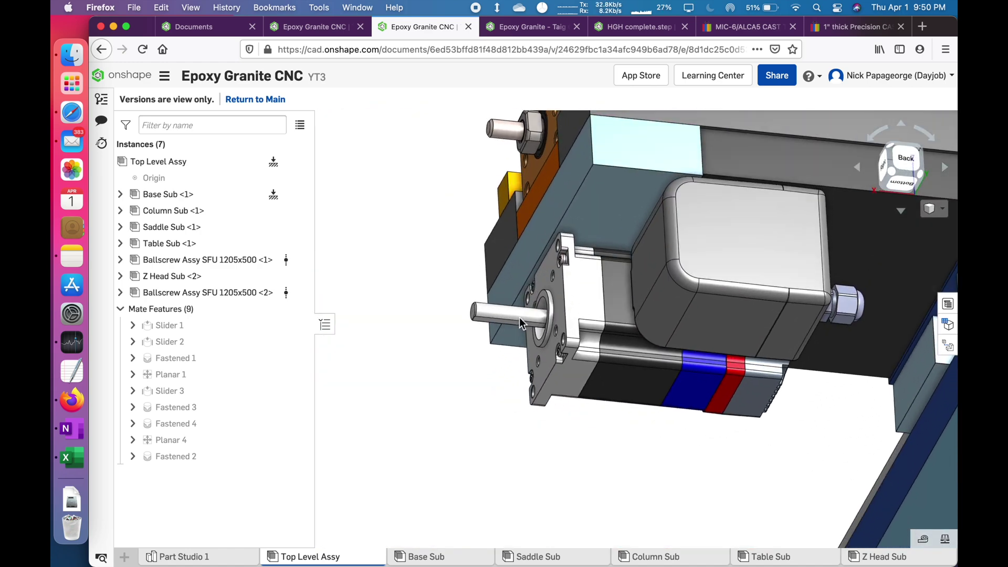
{"action": "scroll", "coordinate": [447, 267], "scroll_direction": "down", "scroll_amount": 5}
{"action": "right_click_drag", "start_coordinate": [446, 267], "coordinate": [451, 347]}
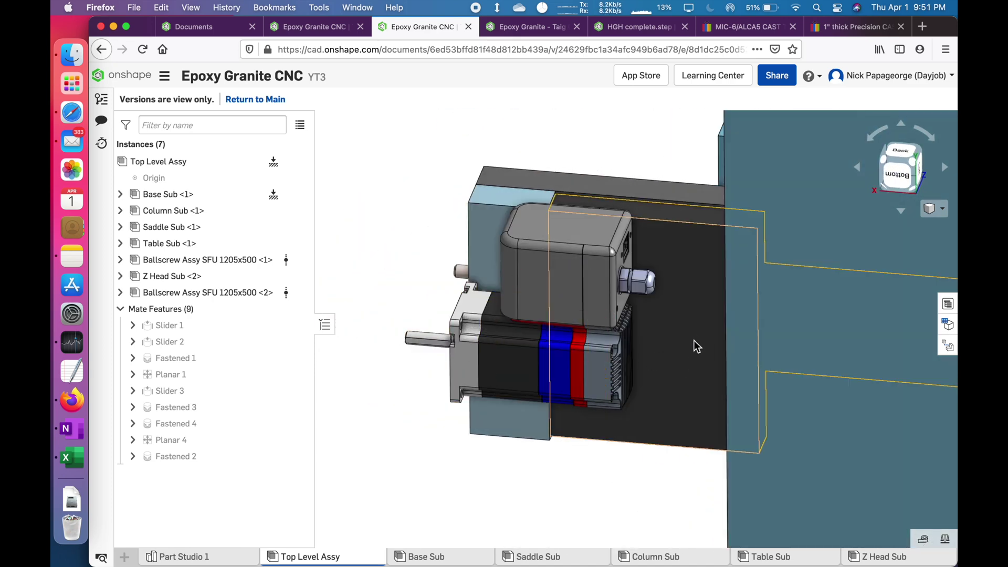
- Examine the saddle's +X end from an isometric angle, comparing the motor shaft with the X screw end above it
{"action": "key", "text": "shift+7"}
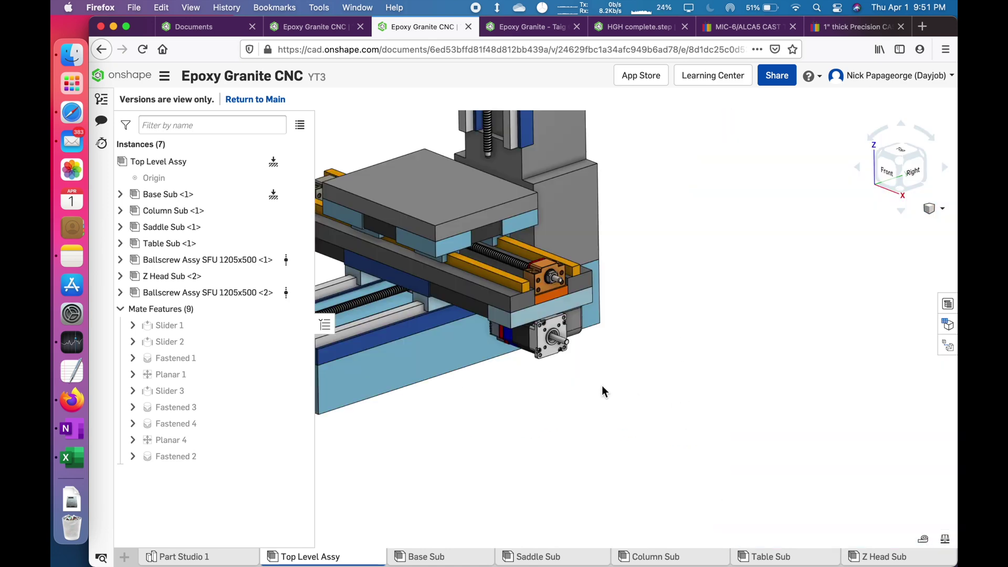
{"action": "scroll", "coordinate": [529, 333], "scroll_direction": "up", "scroll_amount": 5}
{"action": "right_click_drag", "start_coordinate": [524, 329], "coordinate": [555, 332]}
{"action": "scroll", "coordinate": [602, 404], "scroll_direction": "down", "scroll_amount": 2}
{"action": "right_click_drag", "start_coordinate": [701, 309], "coordinate": [683, 311]}
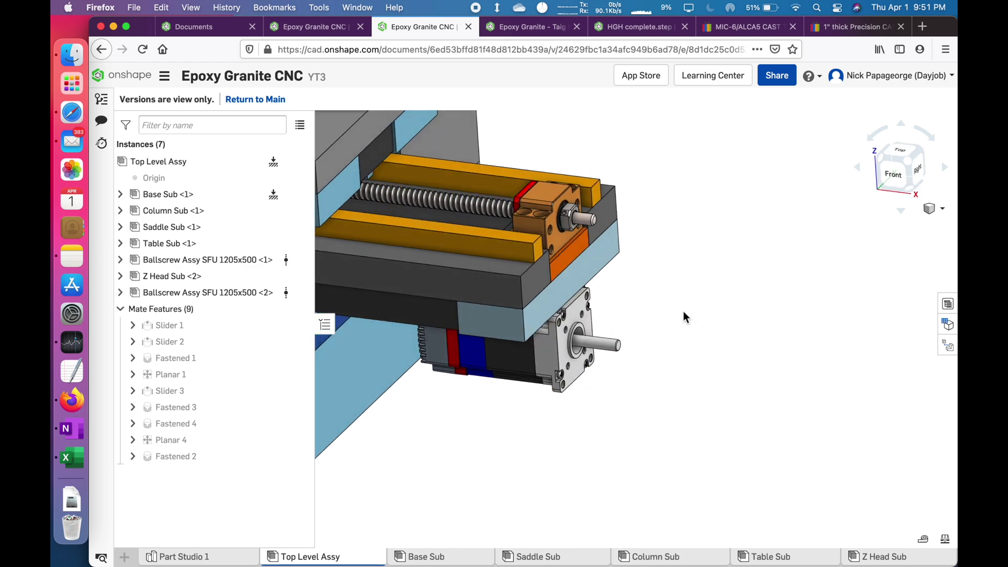
{"action": "scroll", "coordinate": [618, 278], "scroll_direction": "up", "scroll_amount": 5}
{"action": "scroll", "coordinate": [551, 154], "scroll_direction": "down", "scroll_amount": 1}
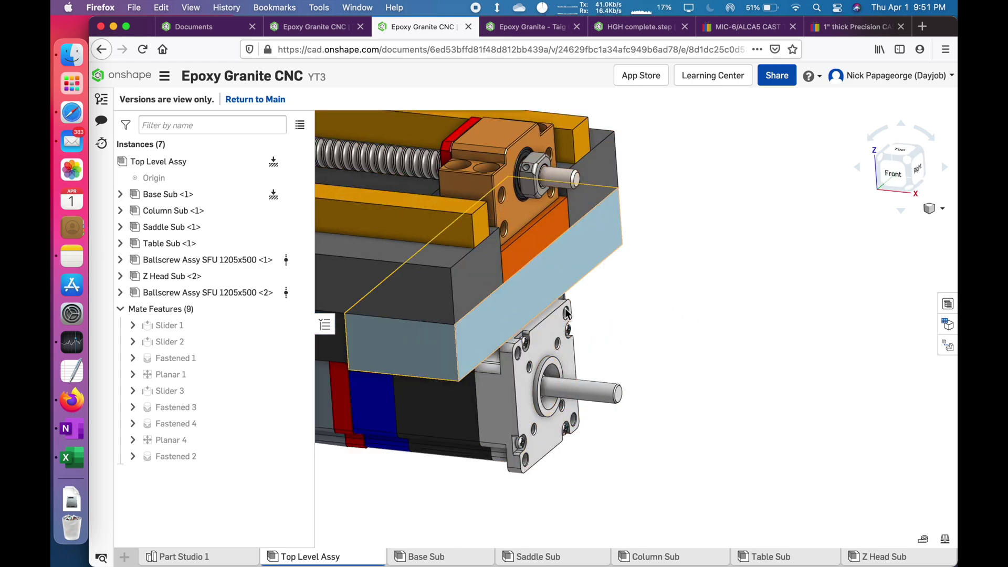
{"action": "scroll", "coordinate": [582, 212], "scroll_direction": "down", "scroll_amount": 3}
{"action": "scroll", "coordinate": [581, 209], "scroll_direction": "down", "scroll_amount": 2}
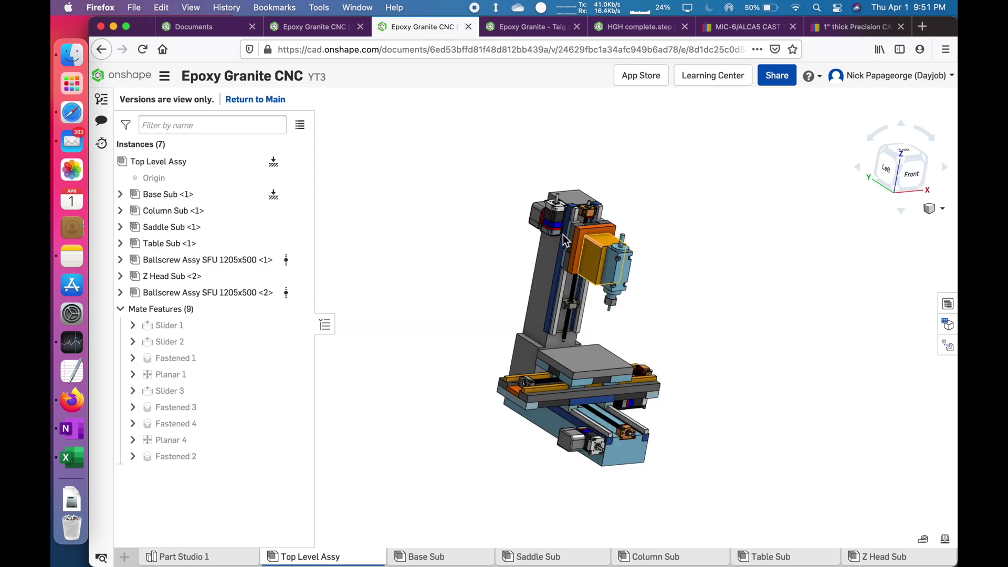
- Examine the Z head, spindle spacer block and column rails up close, and the whole machine from its left side
{"action": "scroll", "coordinate": [581, 240], "scroll_direction": "up", "scroll_amount": 5}
{"action": "right_click_drag", "start_coordinate": [581, 241], "coordinate": [538, 195]}
{"action": "scroll", "coordinate": [563, 234], "scroll_direction": "down", "scroll_amount": 5}
{"action": "scroll", "coordinate": [565, 239], "scroll_direction": "up", "scroll_amount": 5}
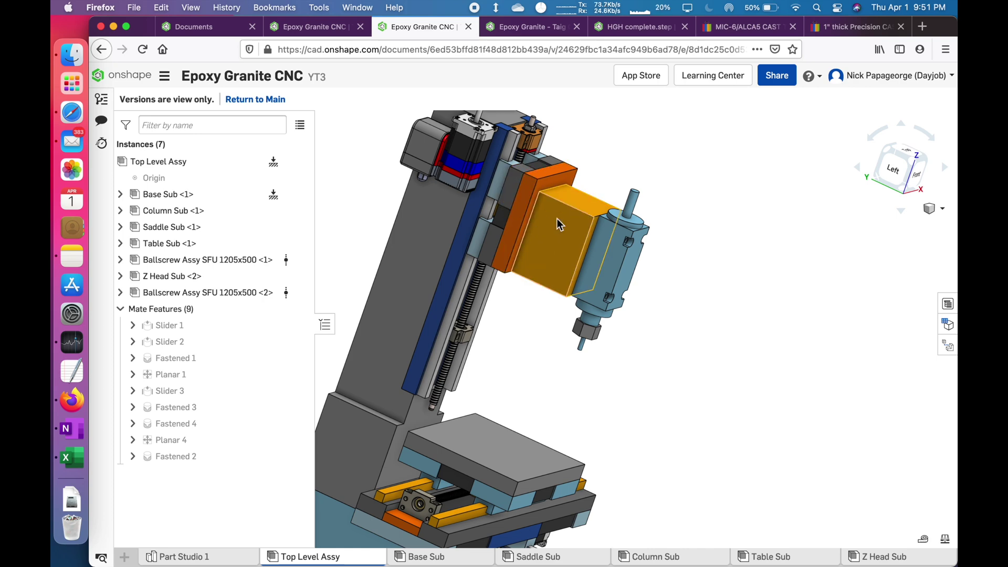
{"action": "scroll", "coordinate": [557, 218], "scroll_direction": "up", "scroll_amount": 5}
{"action": "scroll", "coordinate": [532, 213], "scroll_direction": "down", "scroll_amount": 5}
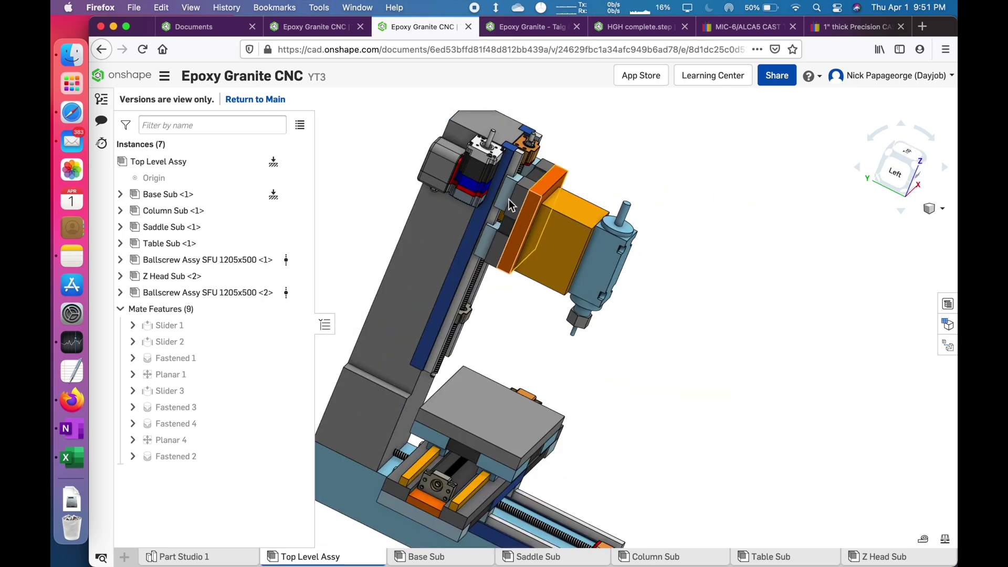
{"action": "right_click_drag", "start_coordinate": [493, 309], "coordinate": [555, 308]}
{"action": "scroll", "coordinate": [547, 295], "scroll_direction": "down", "scroll_amount": 5}
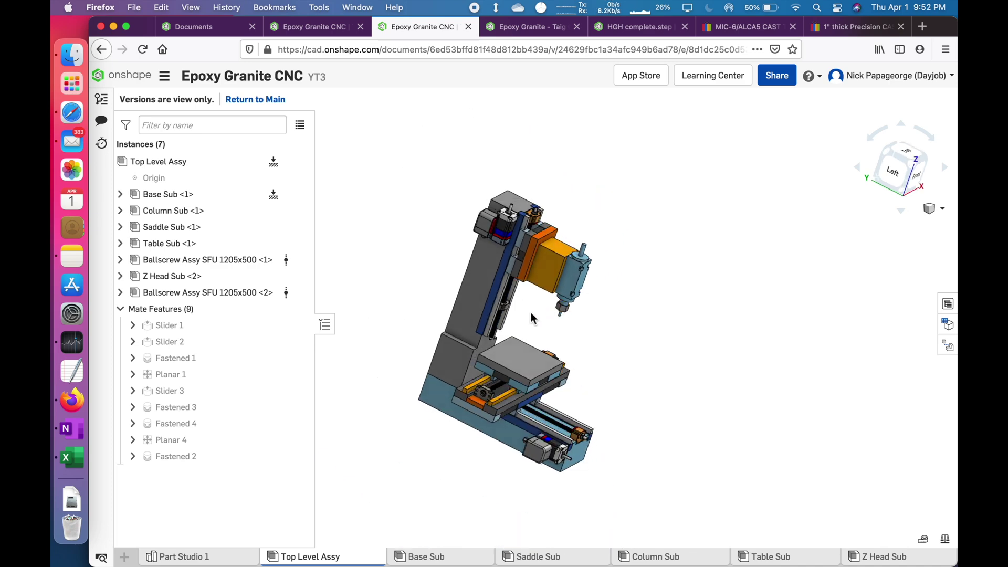